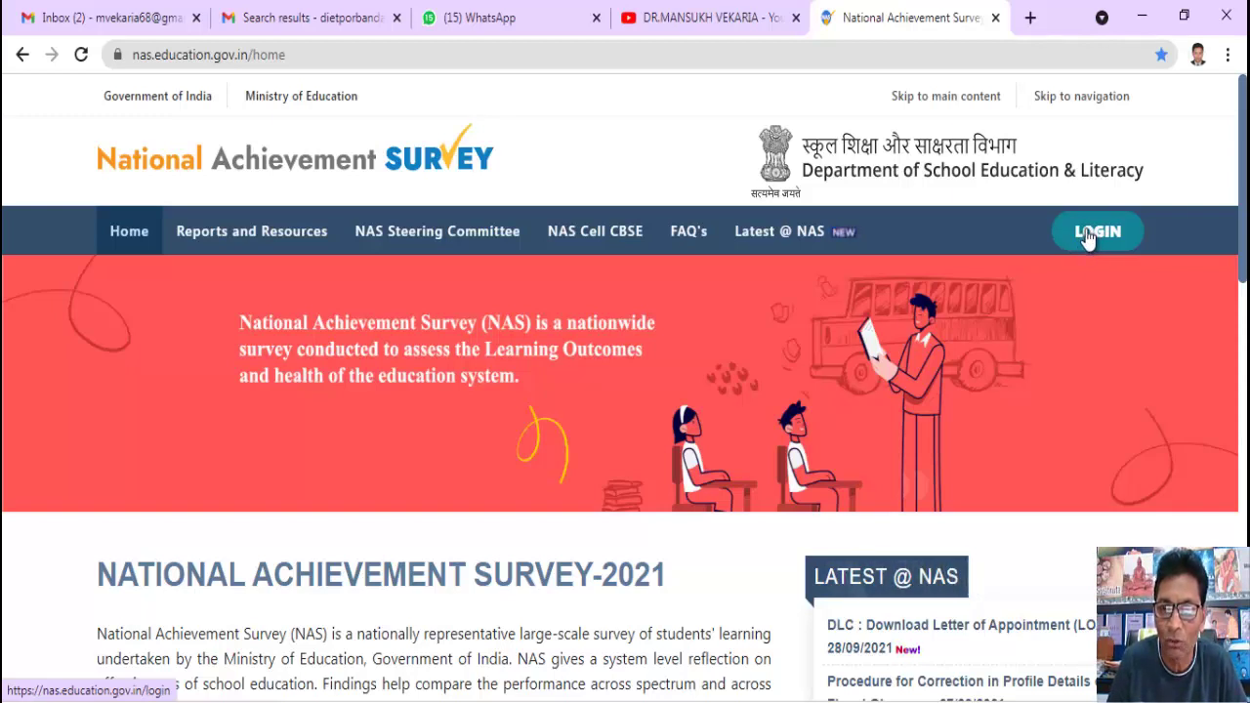
- Log in to the NAS portal by entering the registered mobile number, the OTP and the captcha code
click(1087, 233)
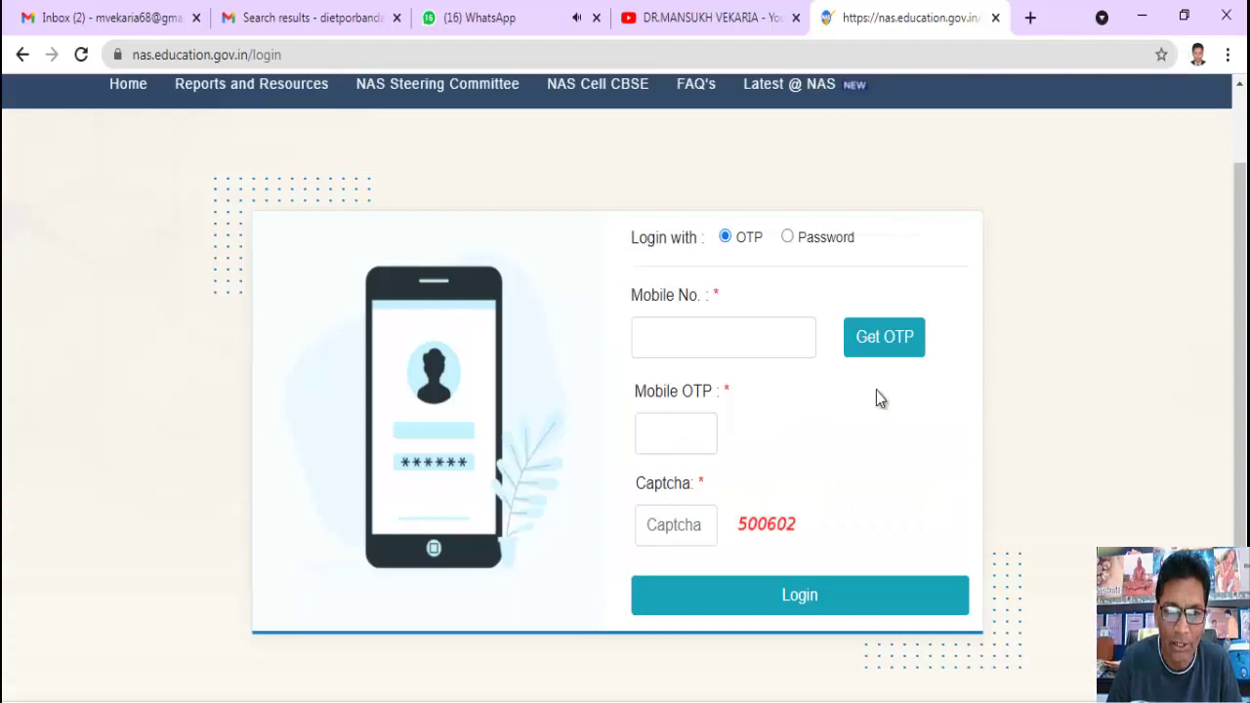
click(671, 344)
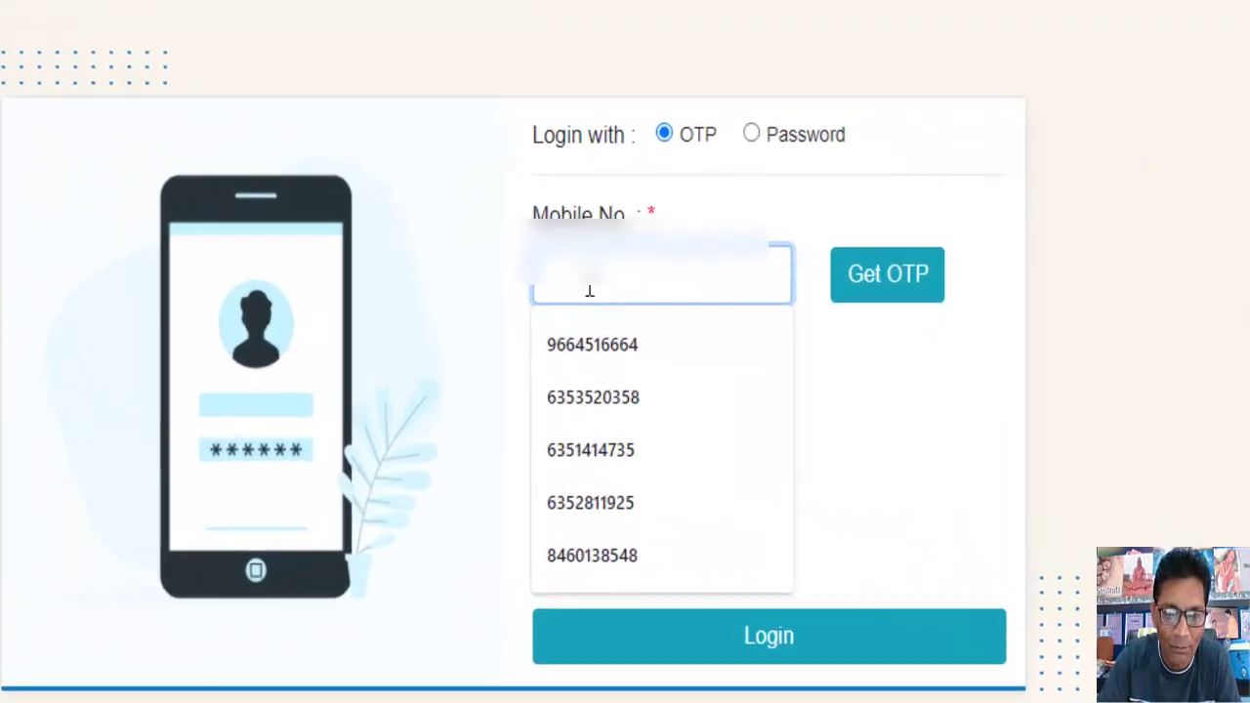
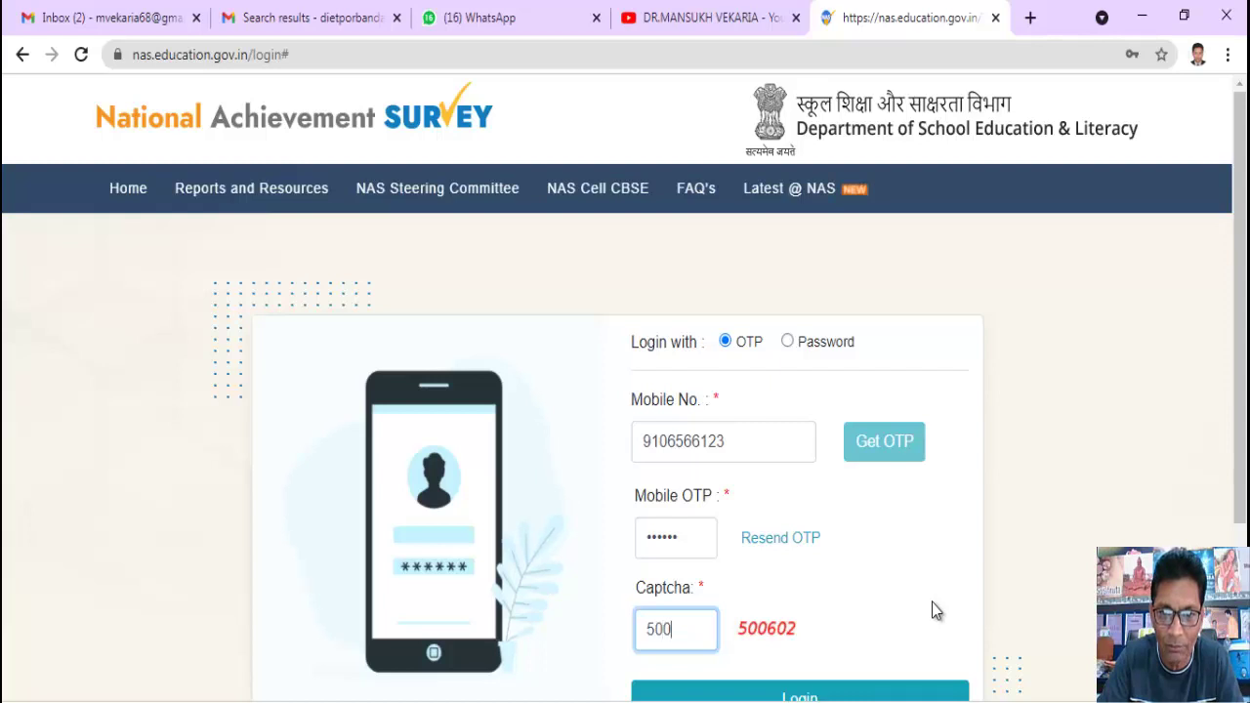
scroll(860, 547, down, 3)
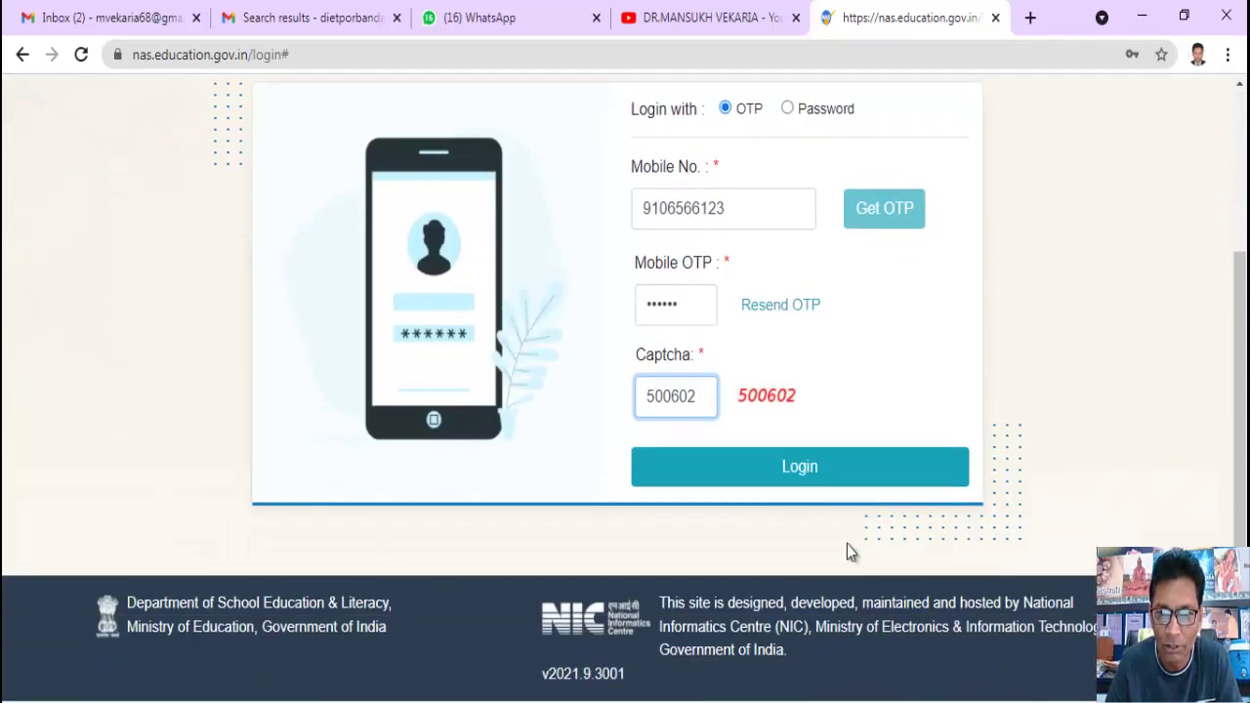
click(800, 468)
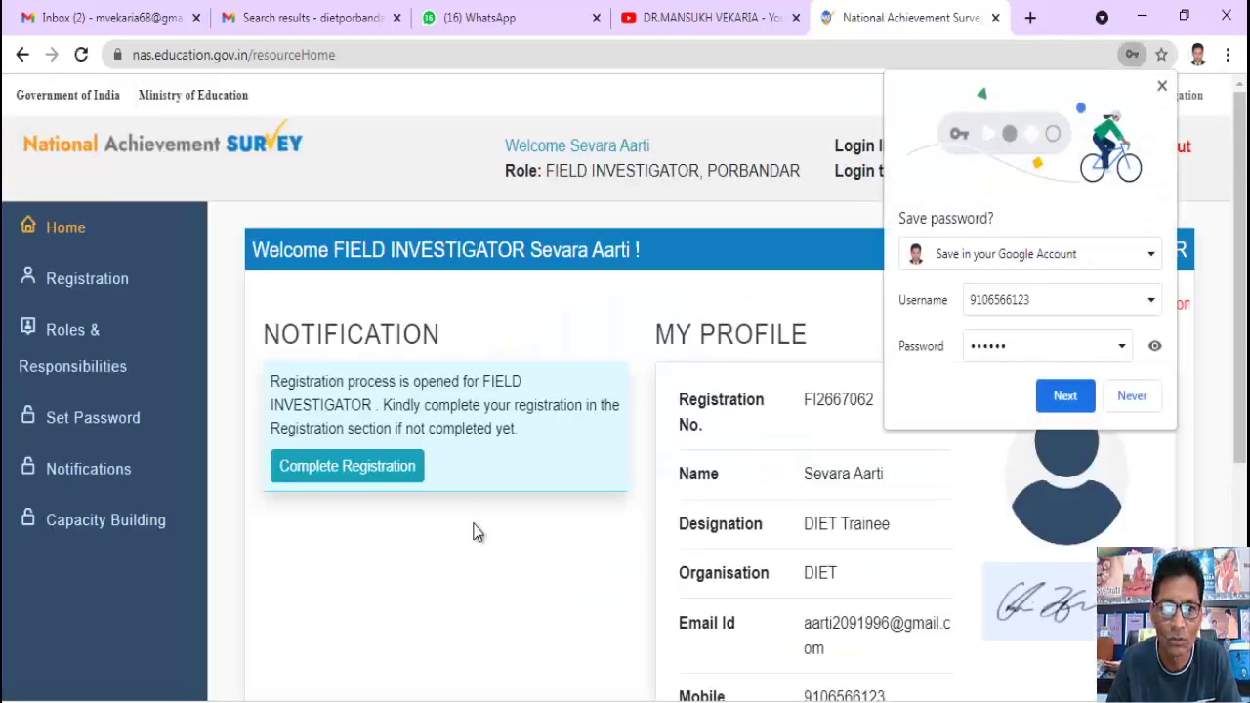
- Dismiss the save-password prompt and open Complete Registration's Basic and Bank Details form
click(1162, 86)
scroll(611, 531, down, 1)
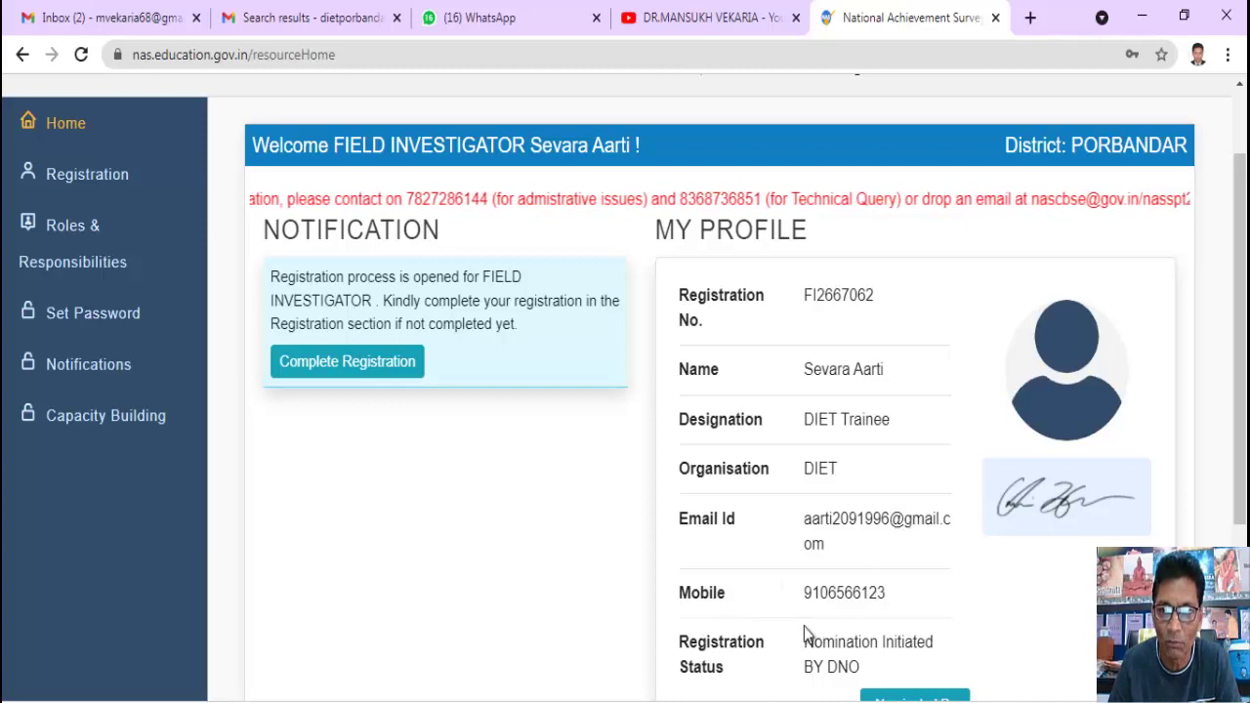
scroll(862, 415, down, 3)
scroll(862, 415, up, 3)
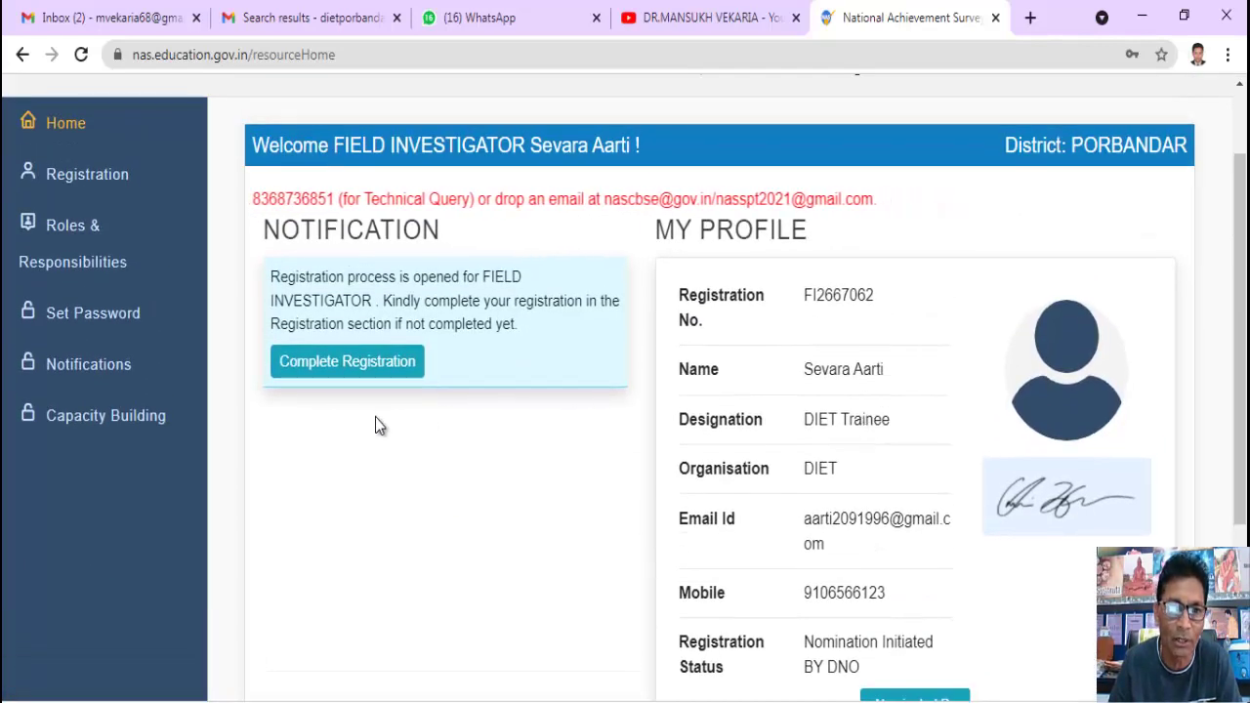
click(340, 363)
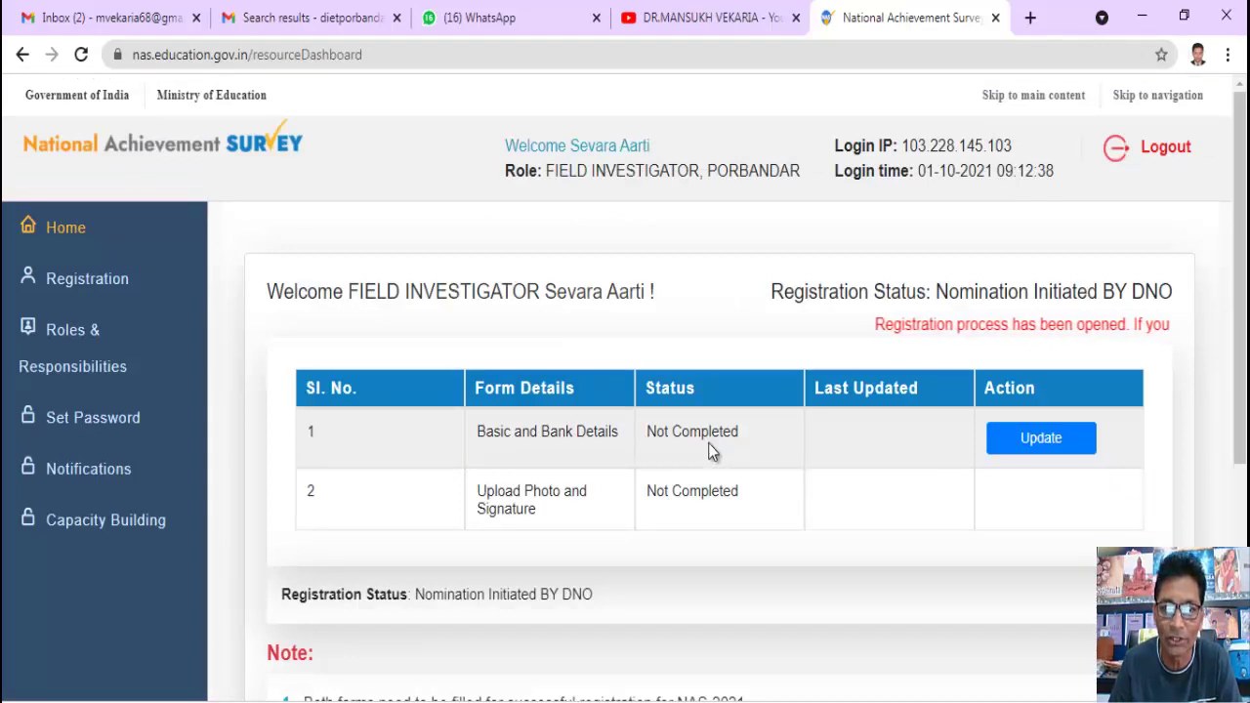
click(1037, 439)
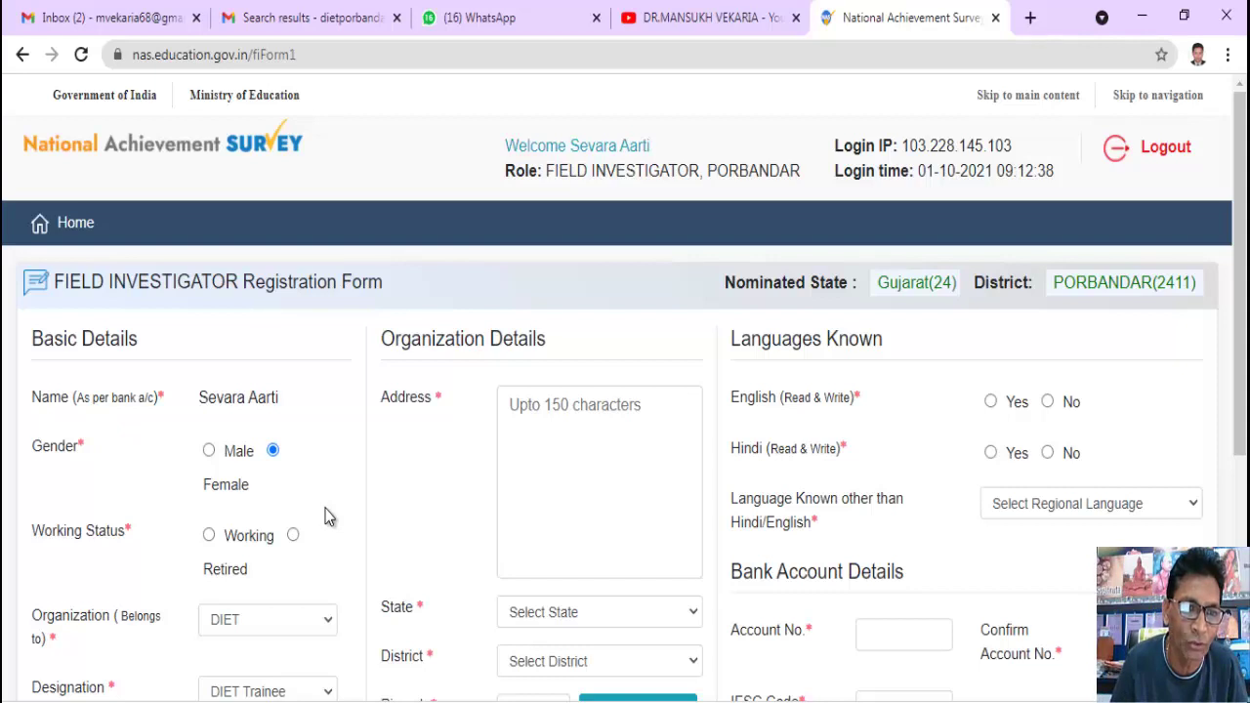
- Choose Working under Working Status on the registration form
scroll(329, 518, down, 1)
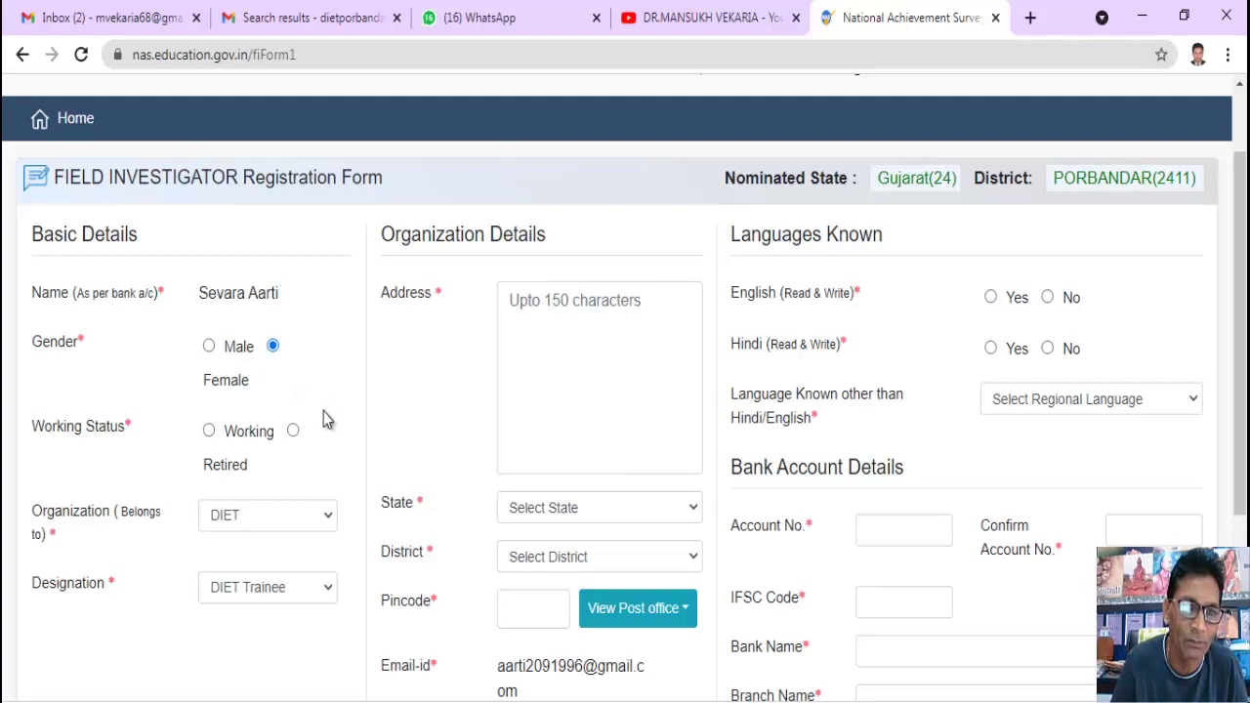
click(210, 431)
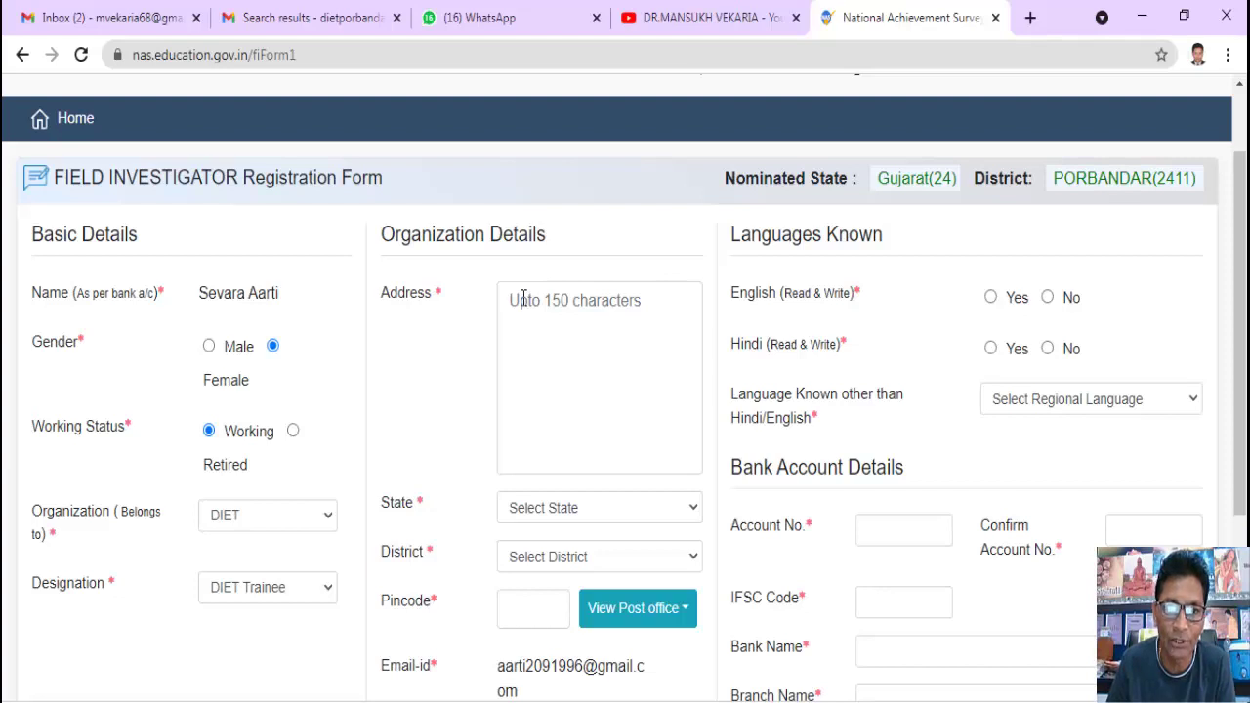
scroll(524, 298, down, 1)
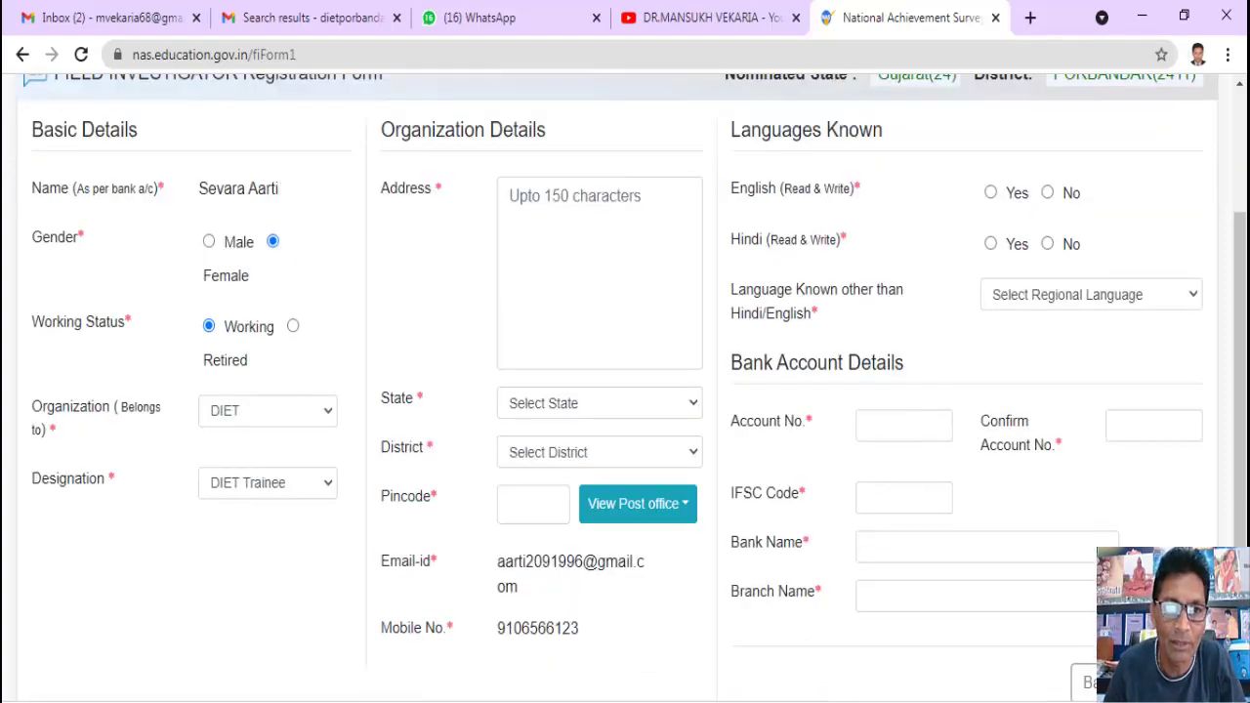
- Enter the organisation's street address and select Gujarat (24) as the state
click(509, 196)
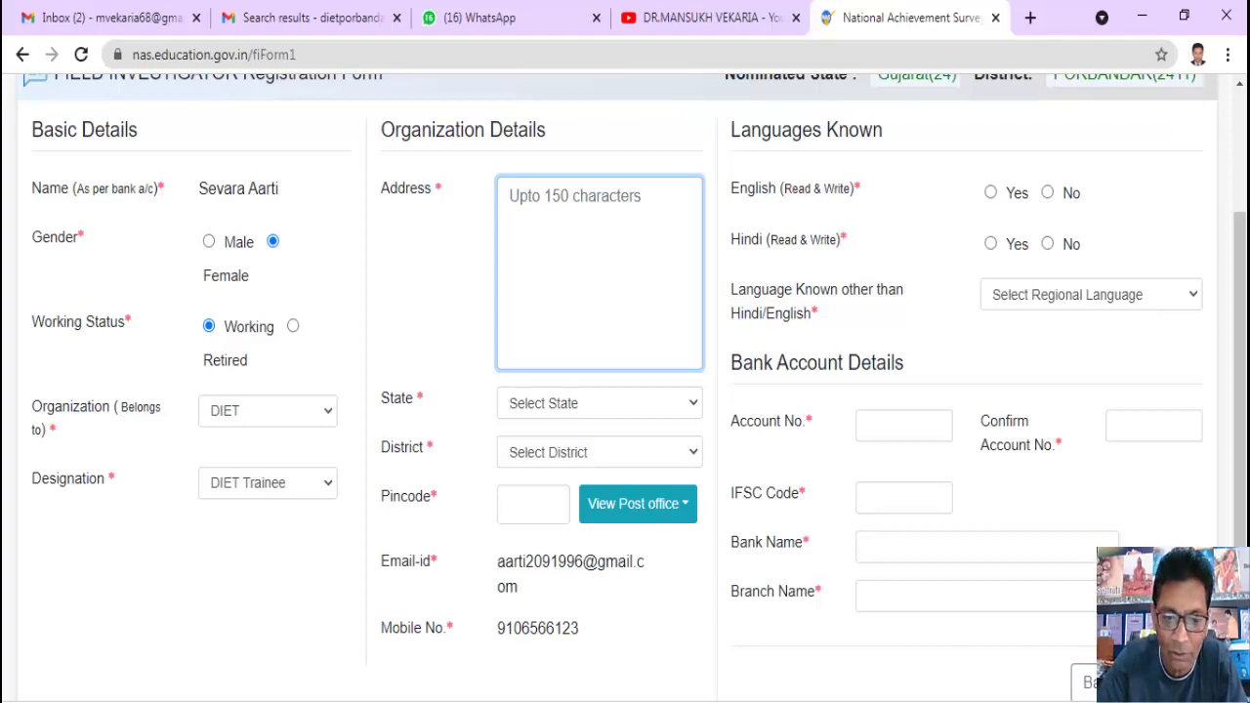
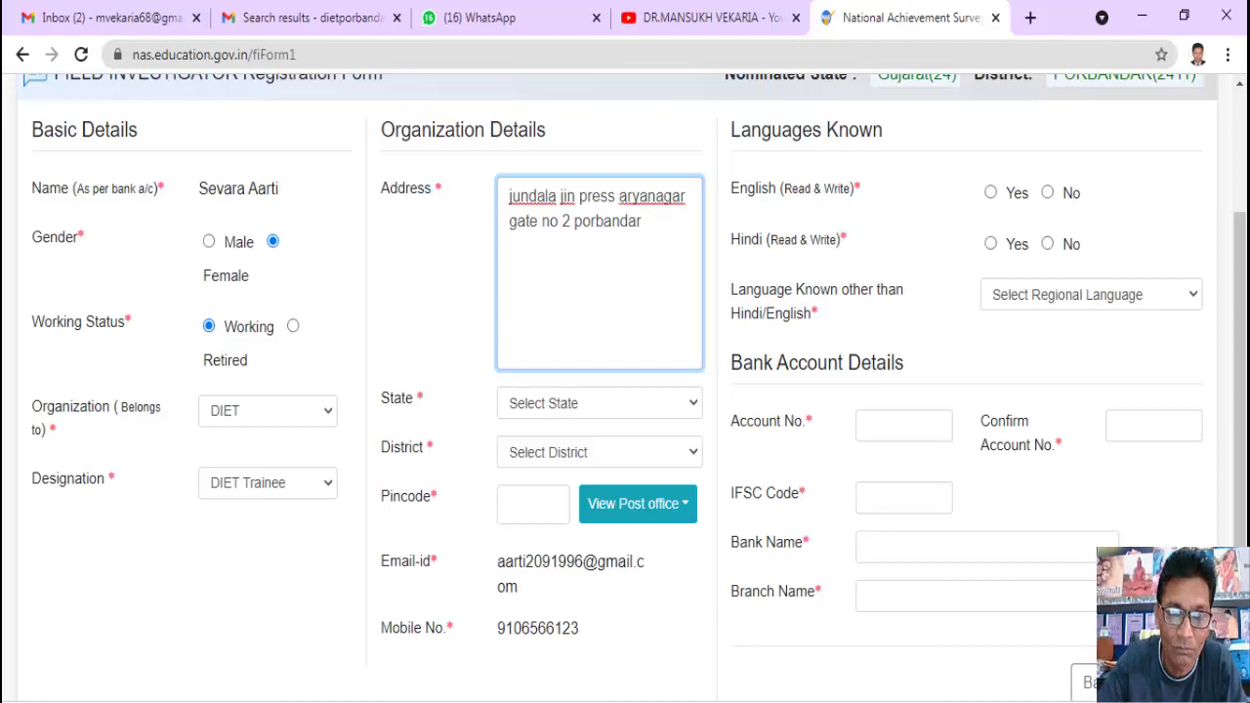
key(Tab)
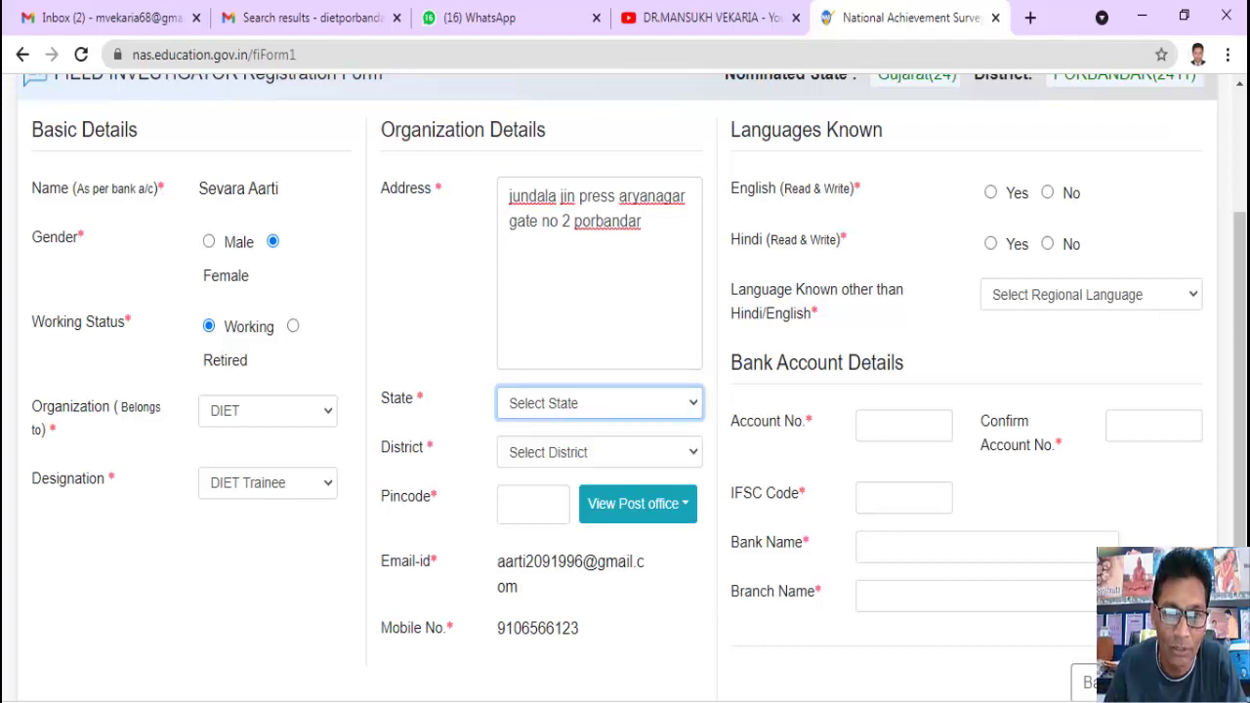
key(alt+Down)
key(m)
key(Up)
key(Up)
key(Up)
key(Up)
key(Up)
key(Up)
key(Up)
key(Up)
key(Up)
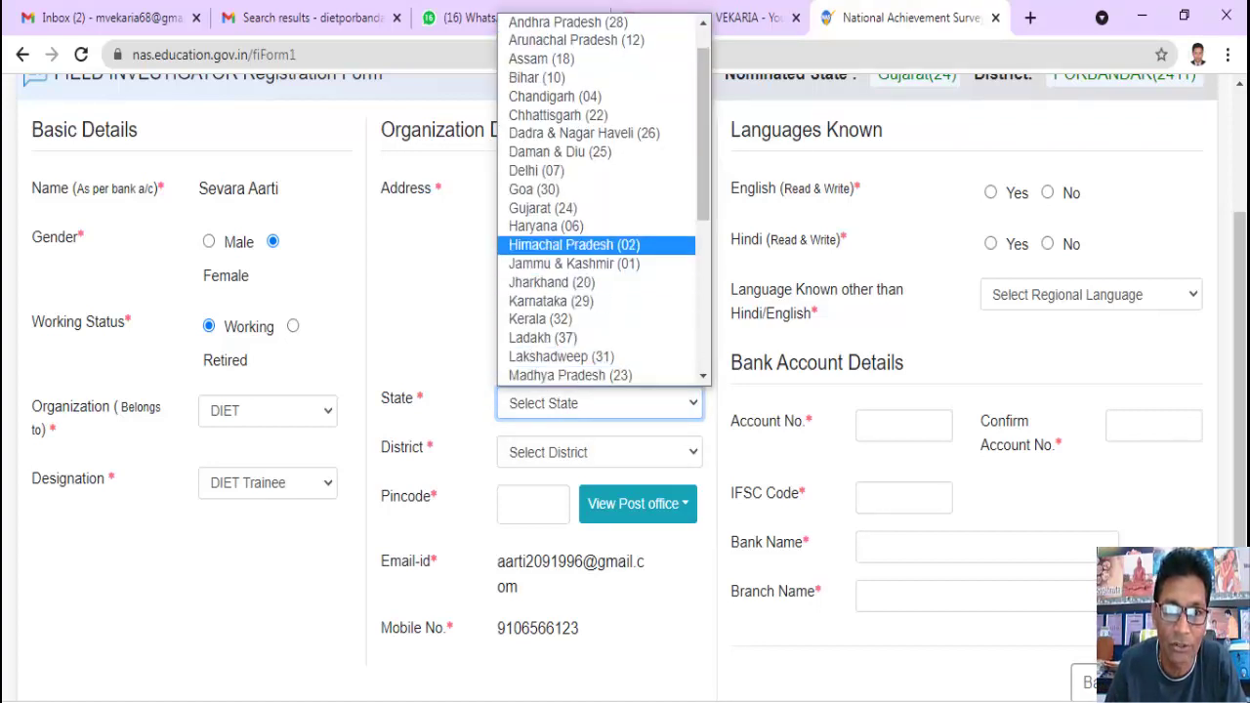
key(Return)
- Select PORBANDAR as the district and fill in the pincode
key(Tab)
key(alt+Down)
key(m)
key(Up)
key(Up)
key(Up)
key(Up)
key(Up)
key(Up)
key(Up)
key(Up)
key(Down)
key(Down)
key(Down)
key(Down)
key(Page_Down)
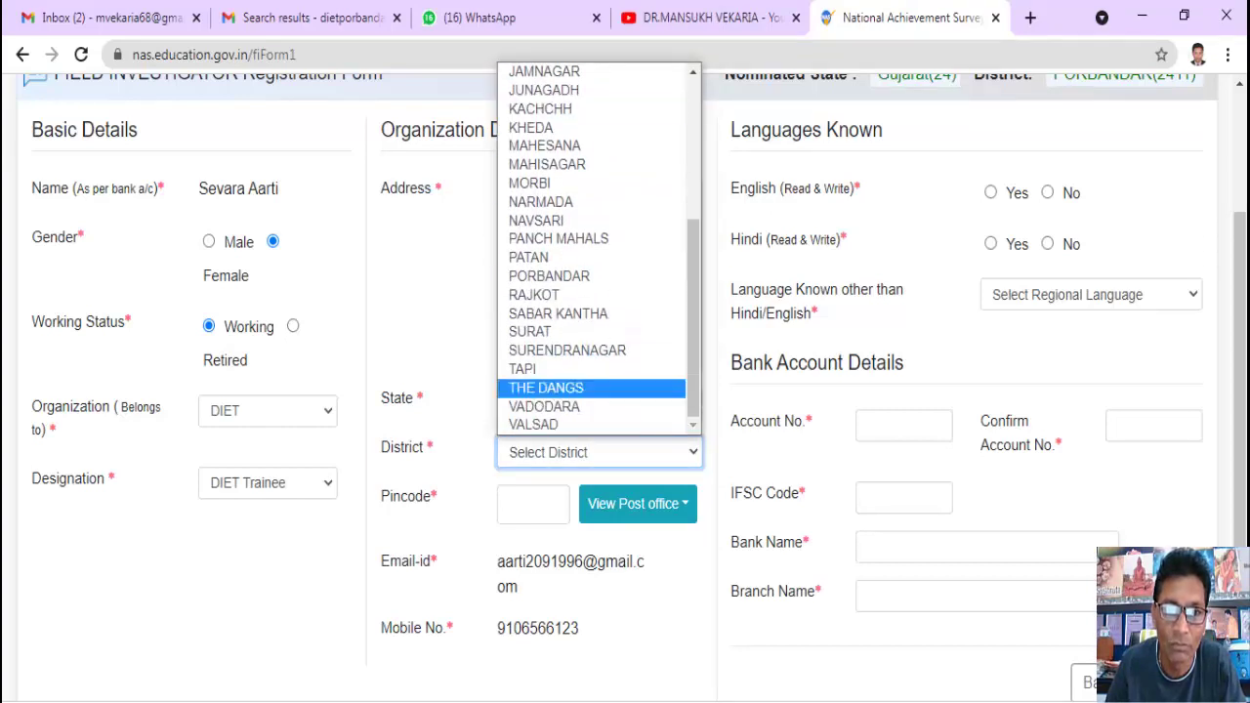
key(Up)
key(Up)
key(Up)
key(Up)
key(Up)
key(Up)
key(Up)
key(Up)
key(Up)
key(Up)
key(Up)
key(Down)
key(Down)
key(Down)
key(Down)
key(Down)
key(Down)
key(Up)
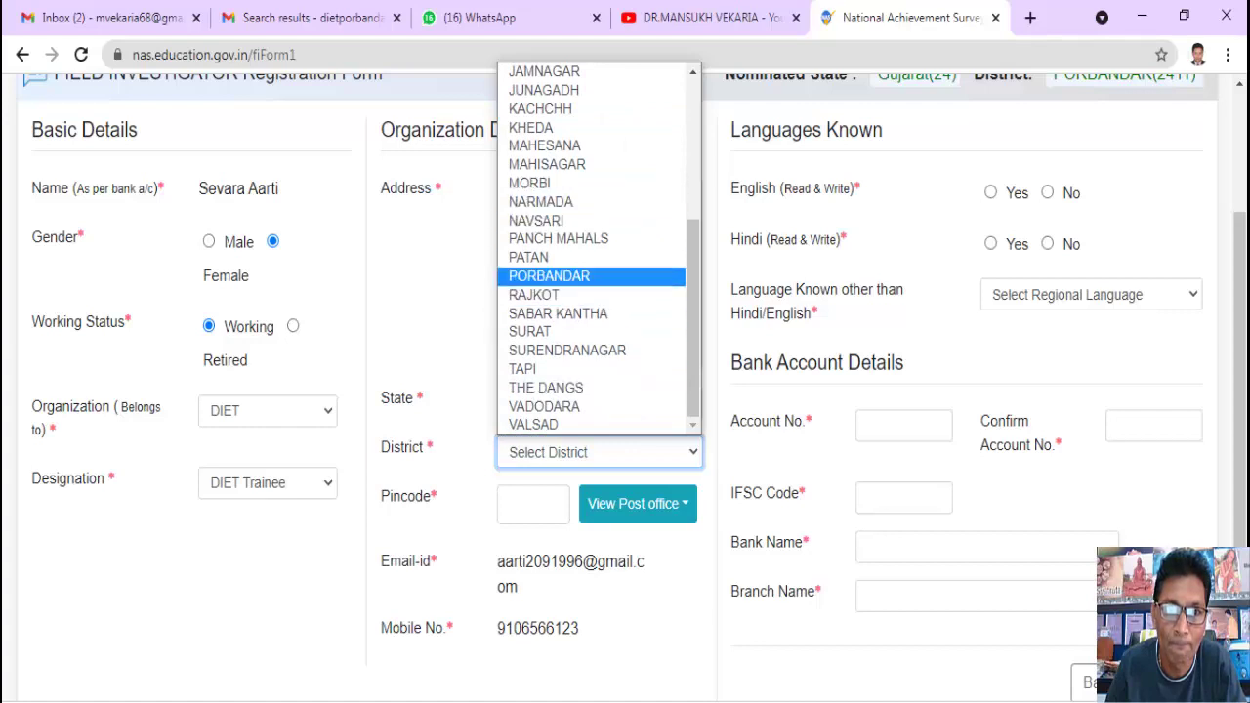
key(Return)
click(533, 504)
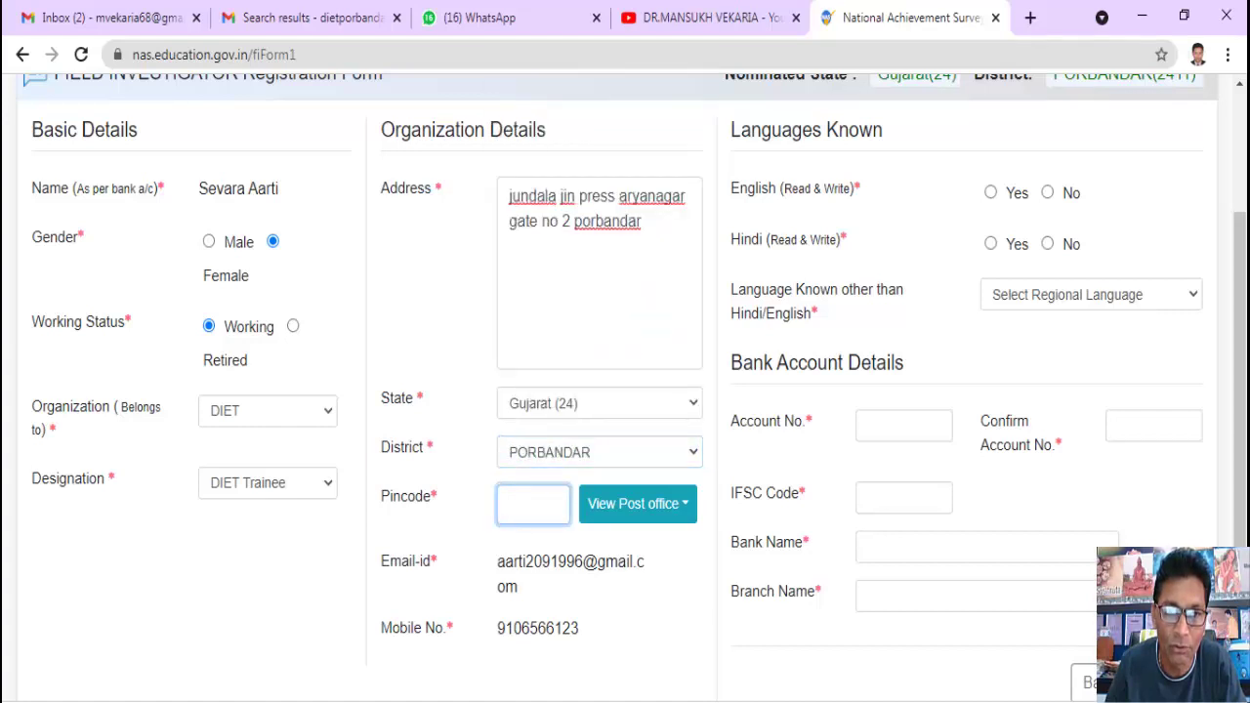
text(36)
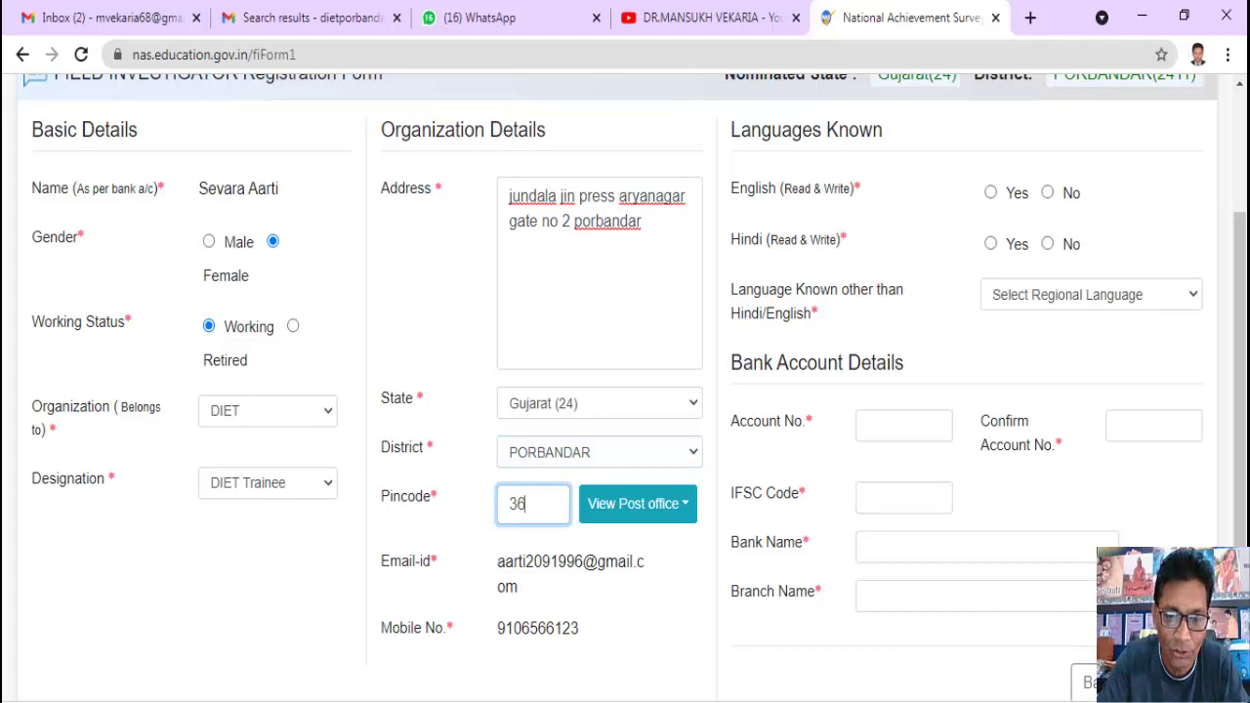
text(0)
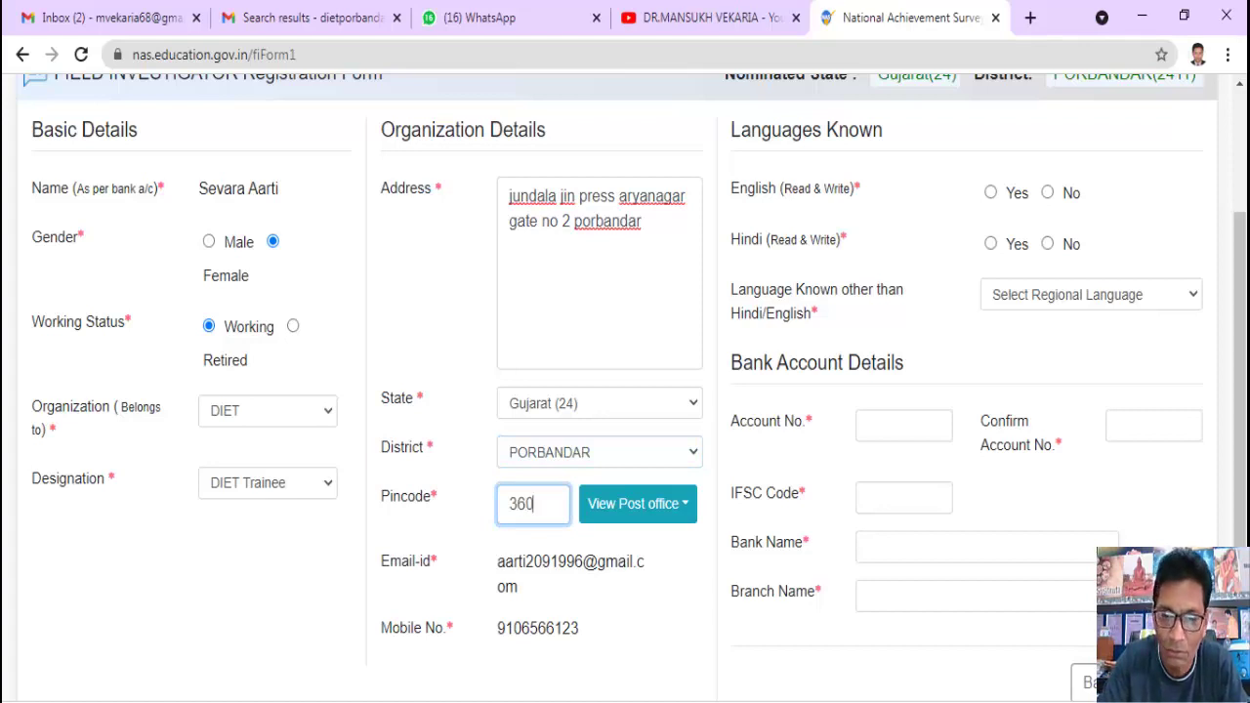
text(575)
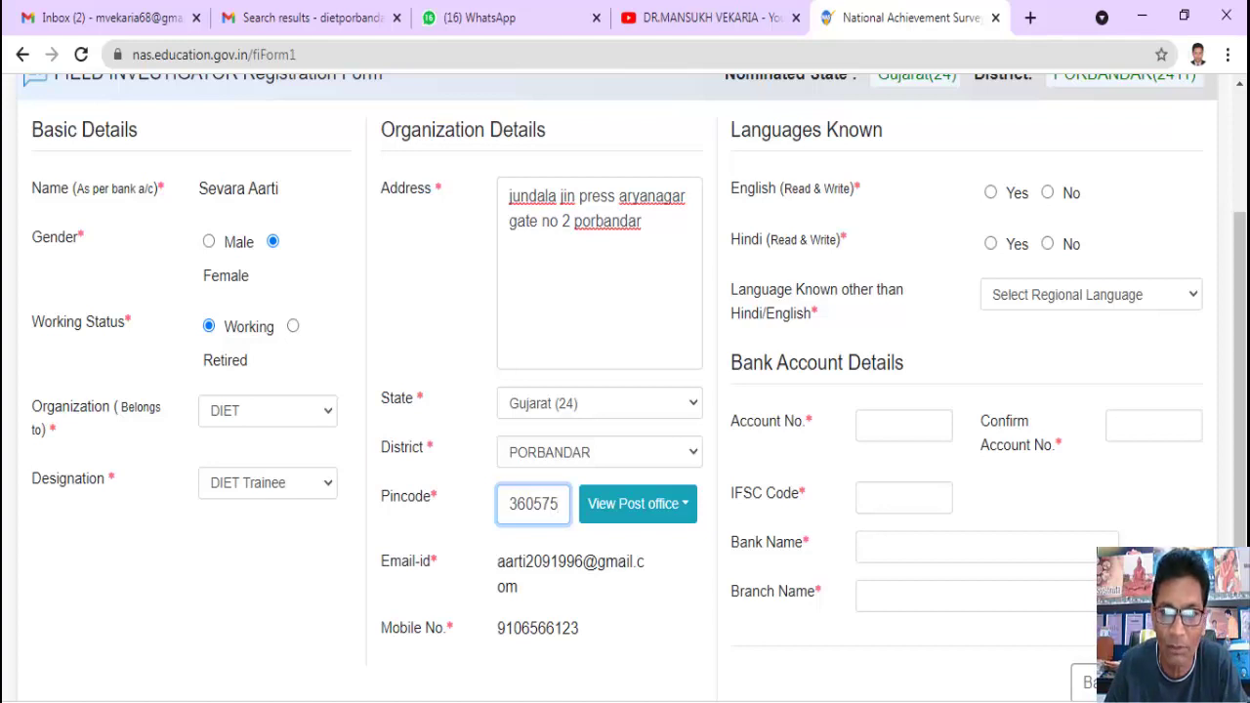
scroll(625, 390, up, 1)
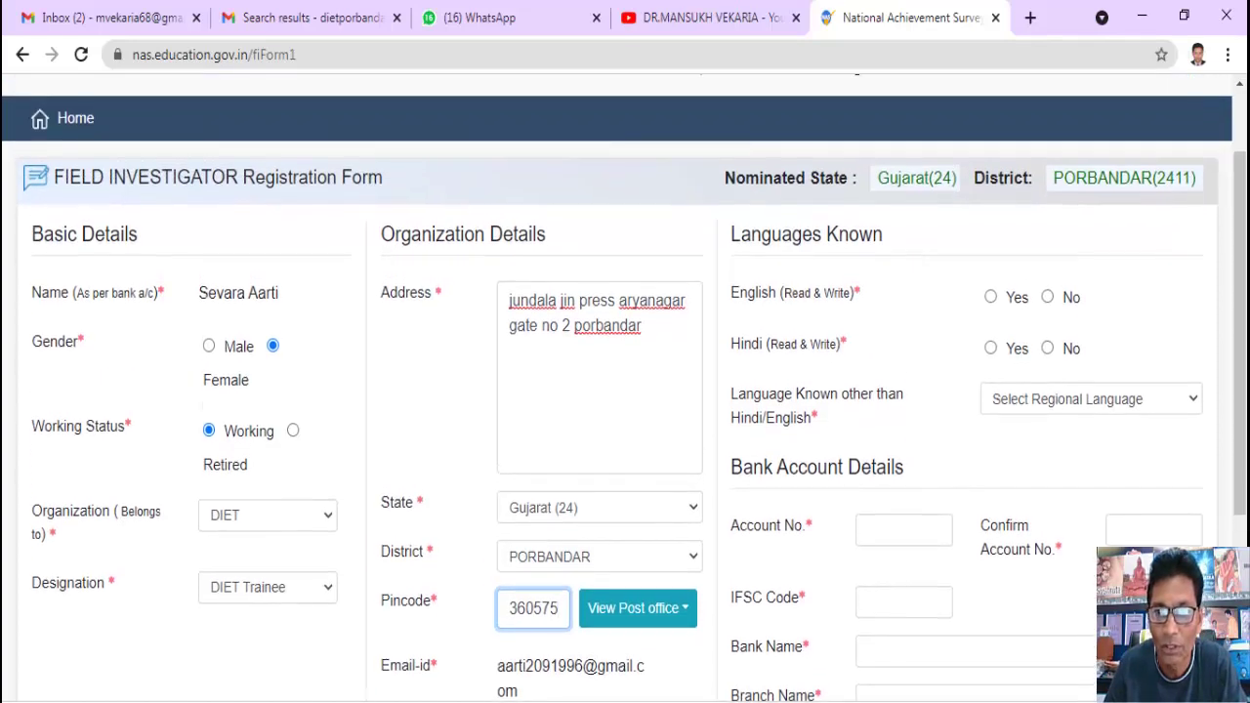
- Mark English and Hindi as read and written, and choose Gujarati (03) as the regional language
click(990, 297)
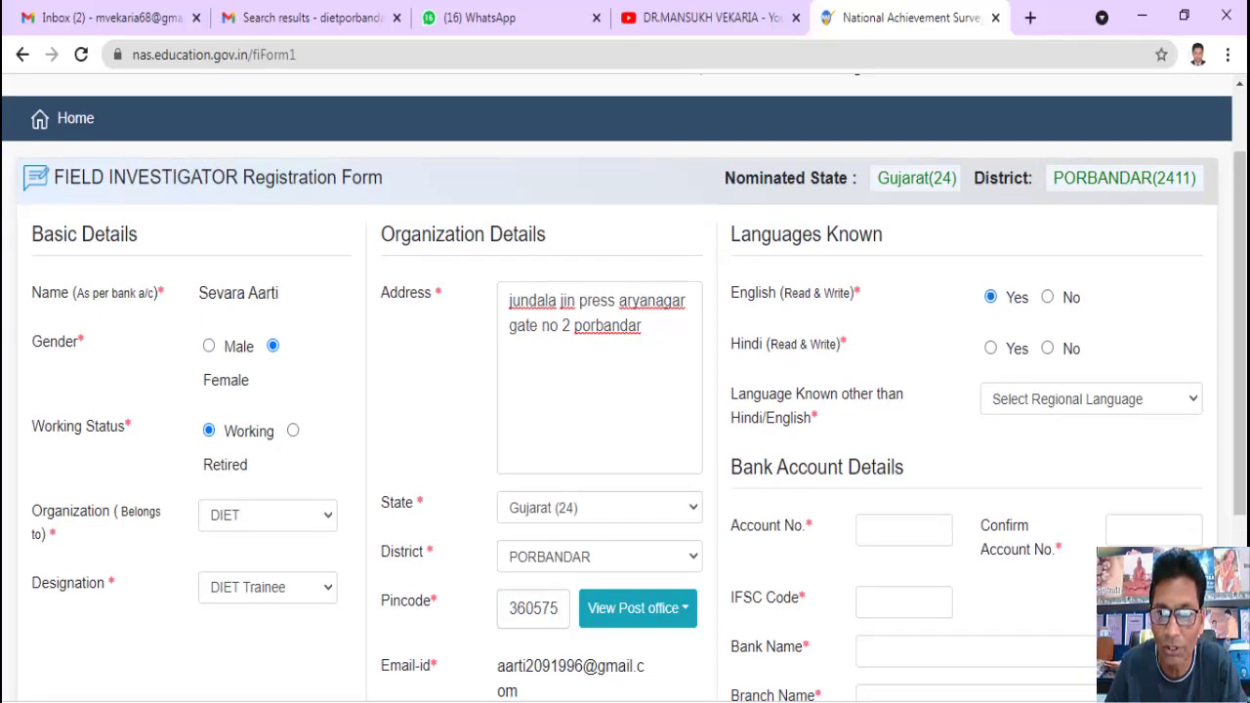
click(990, 348)
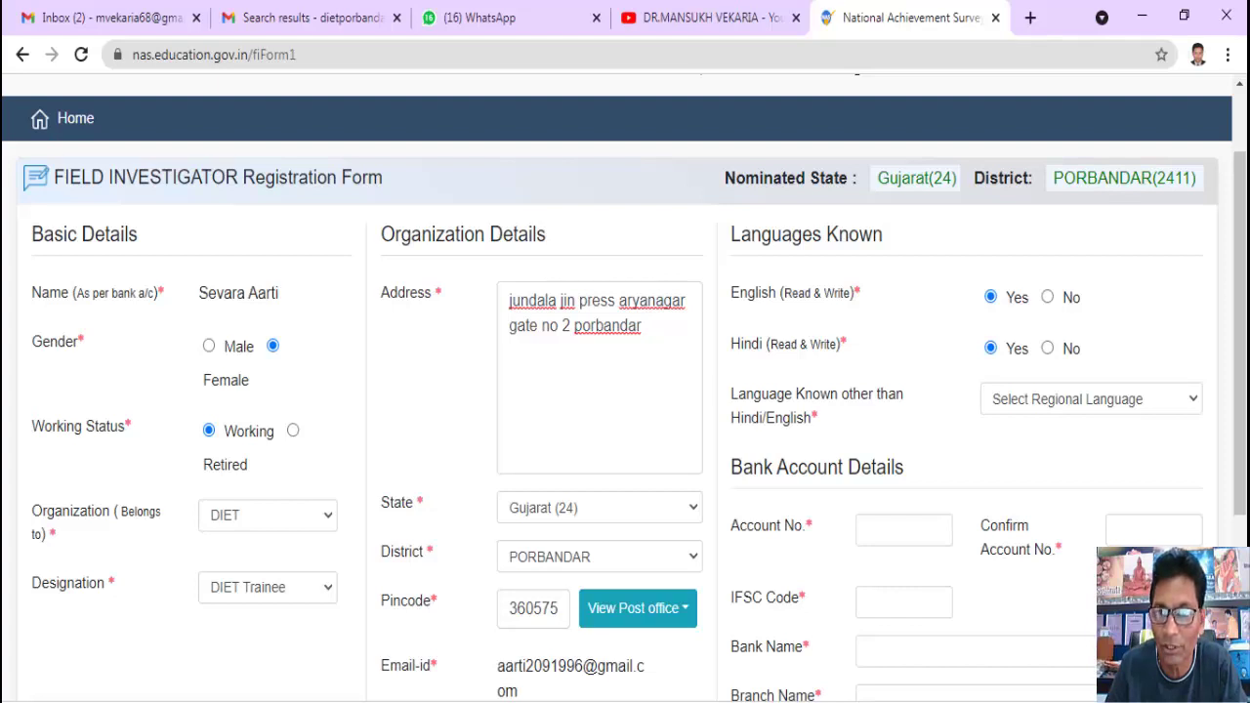
click(1090, 398)
scroll(1084, 244, down, 1)
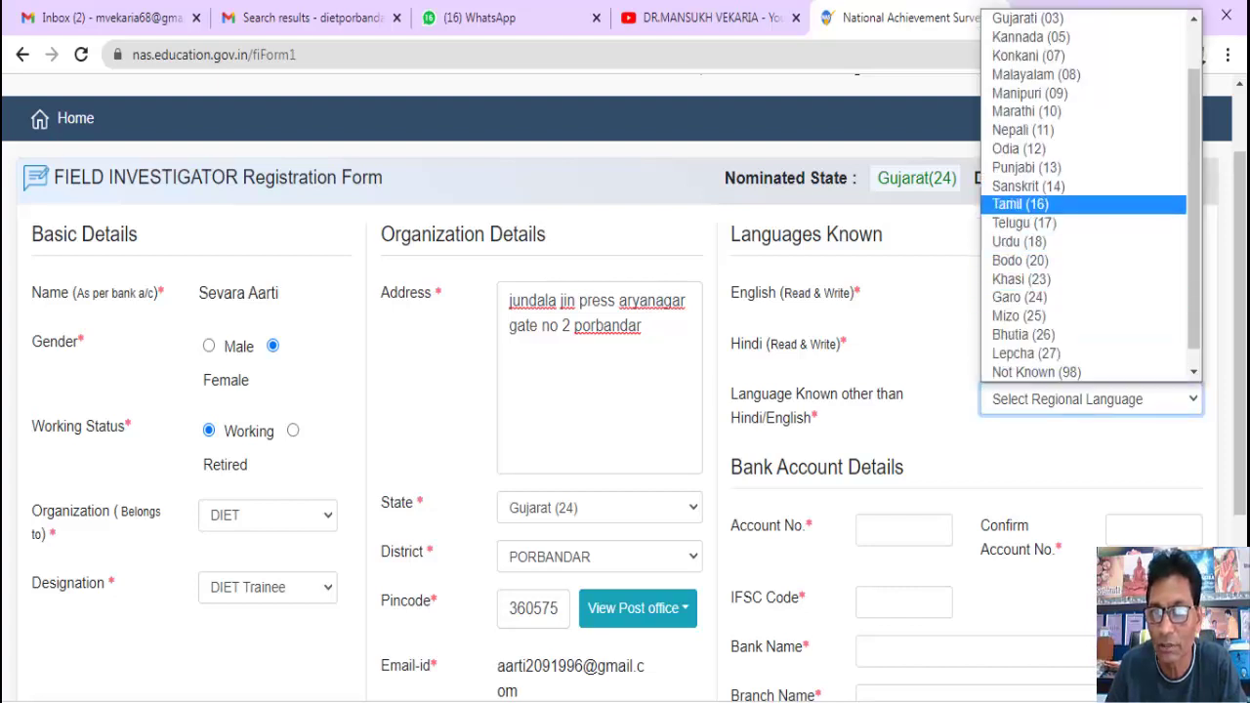
click(1028, 18)
- Enter bank SBI PORBANDAR with branch PORBANDAR, save, and continue to Photo Upload and Declaration
click(903, 529)
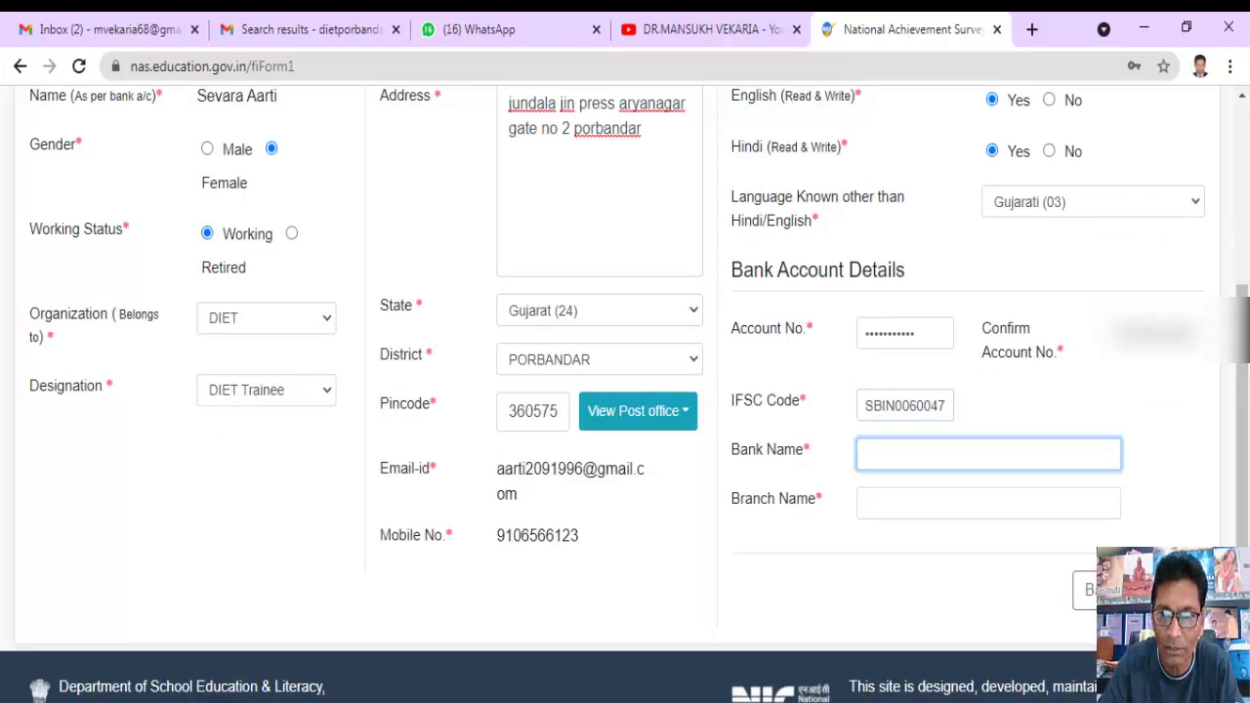
text(SBI PORBANDAR)
click(988, 503)
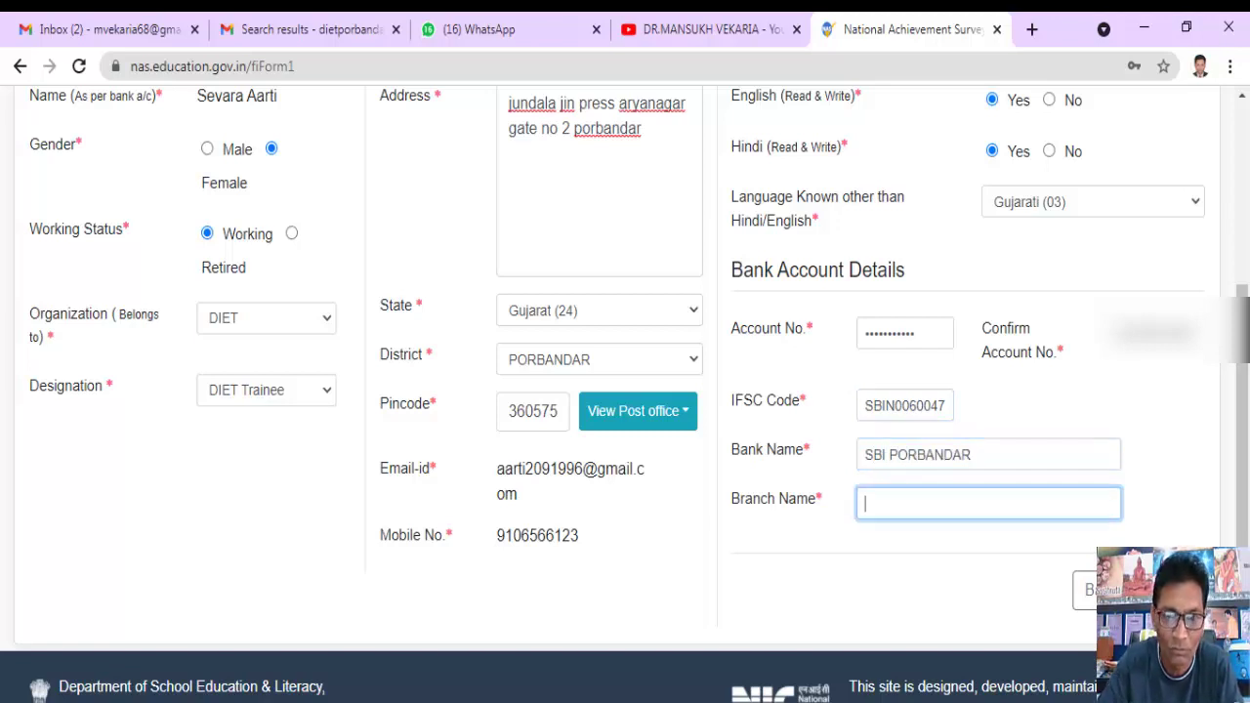
text(PORBANDAR)
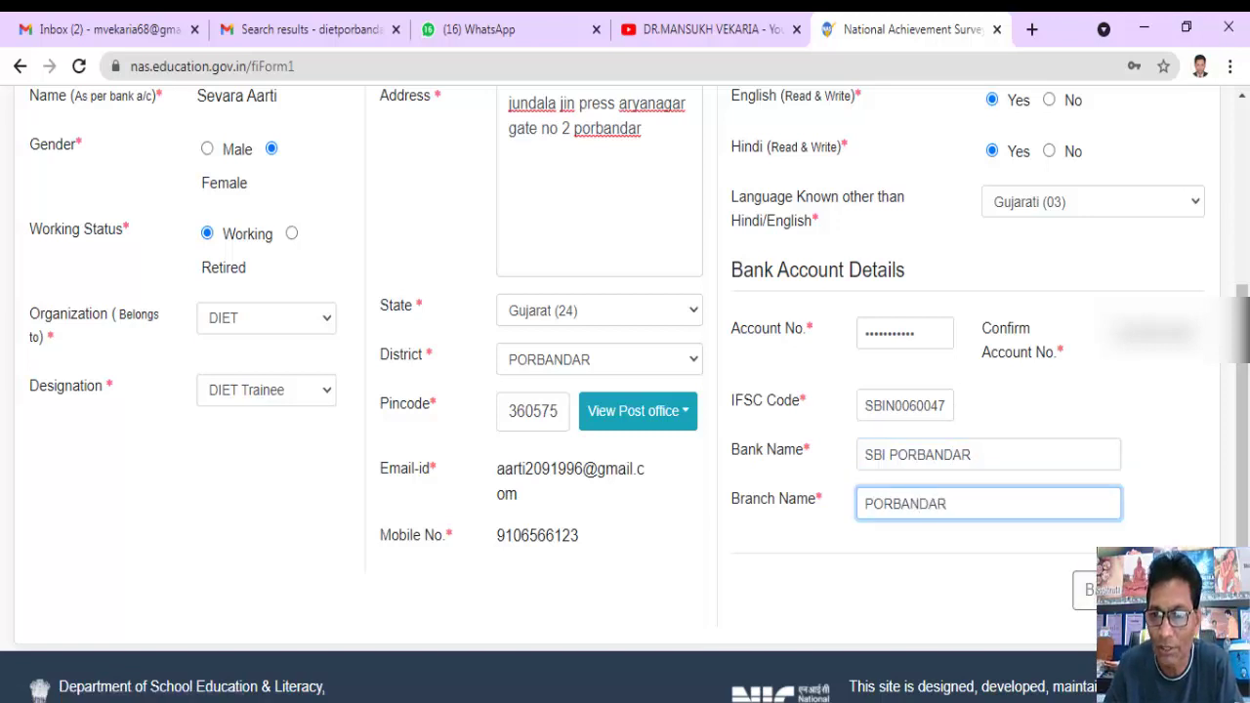
key(Return)
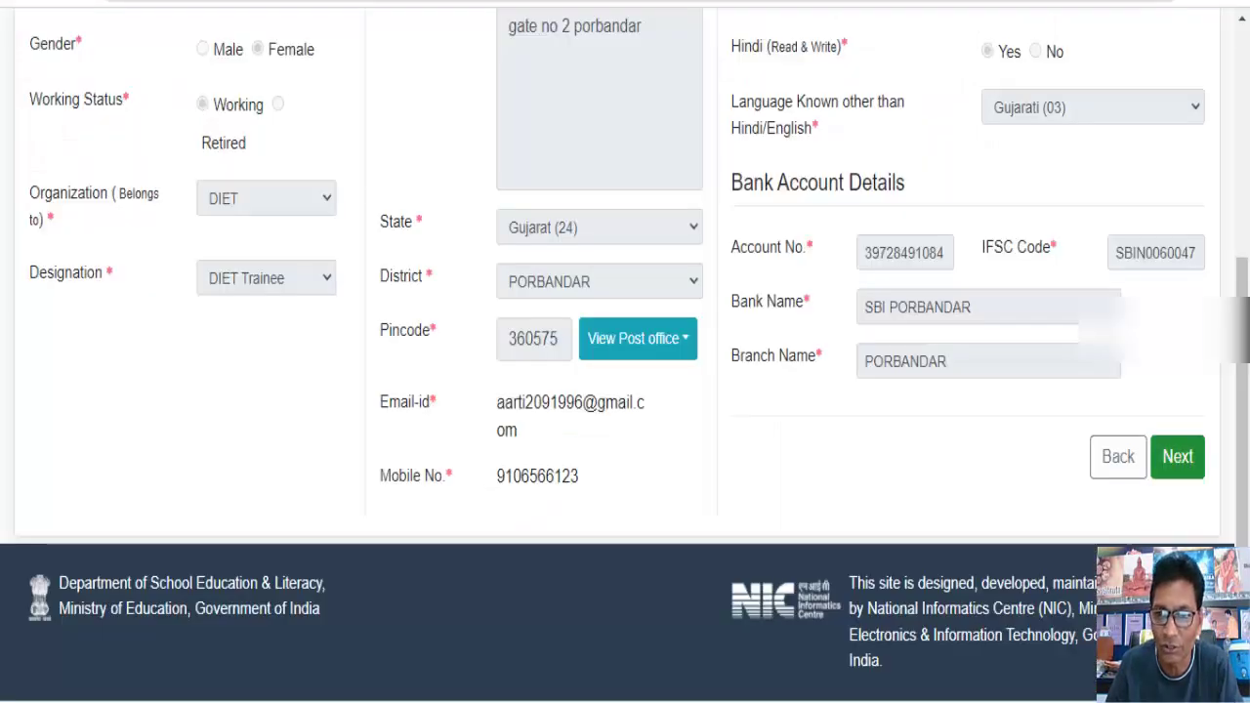
click(1177, 456)
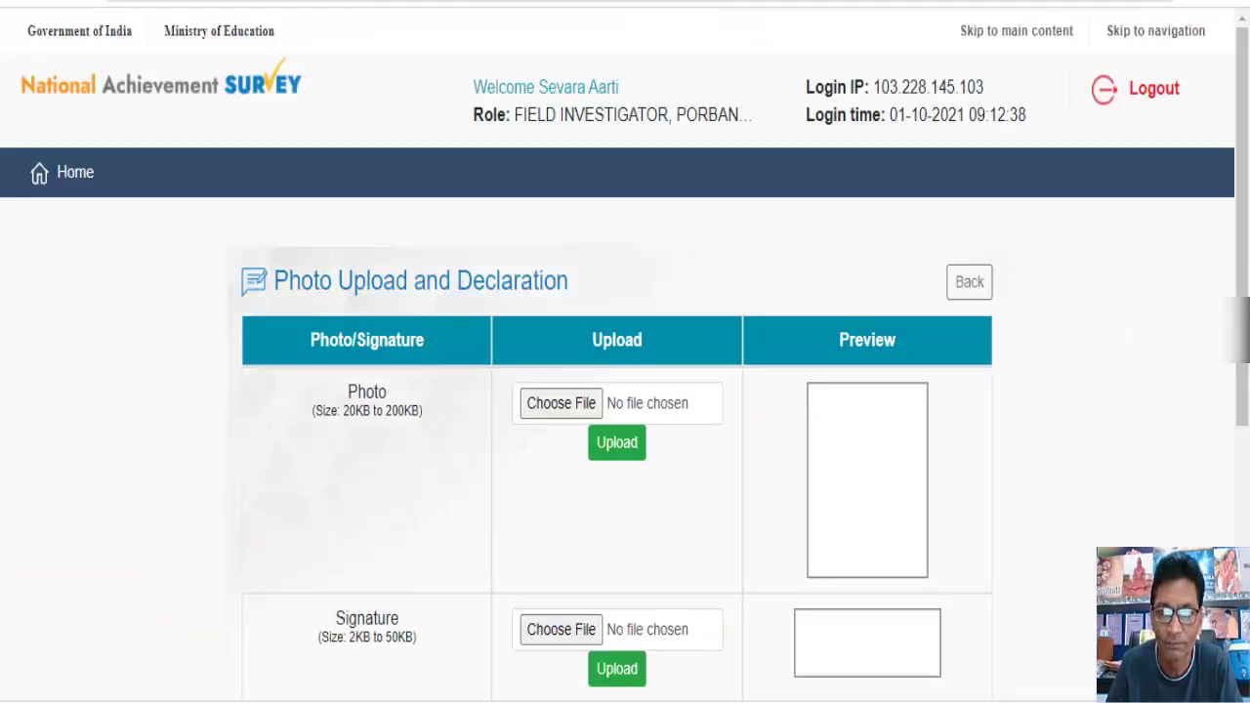
- Set the Photo Upload and Declaration page aside so the Windows desktop shows
scroll(625, 391, down, 3)
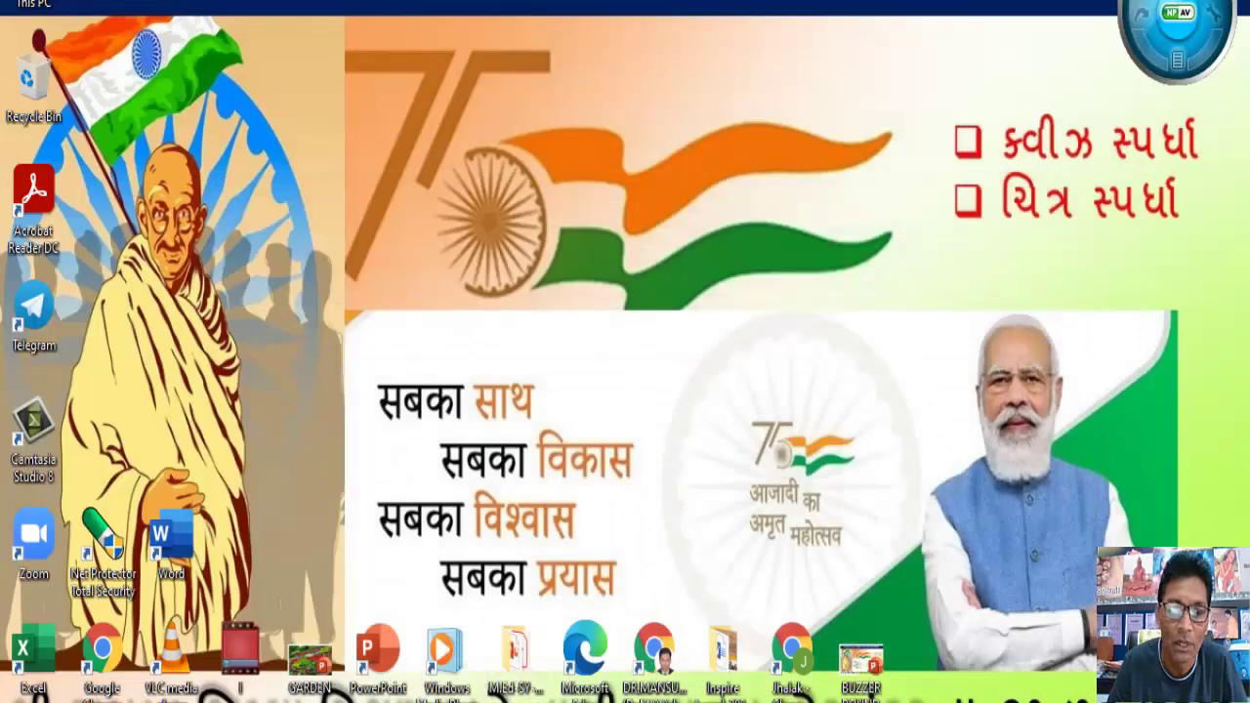
- Open the Downloads folder in File Explorer and open the portrait JPG
mouse_move(672, 699)
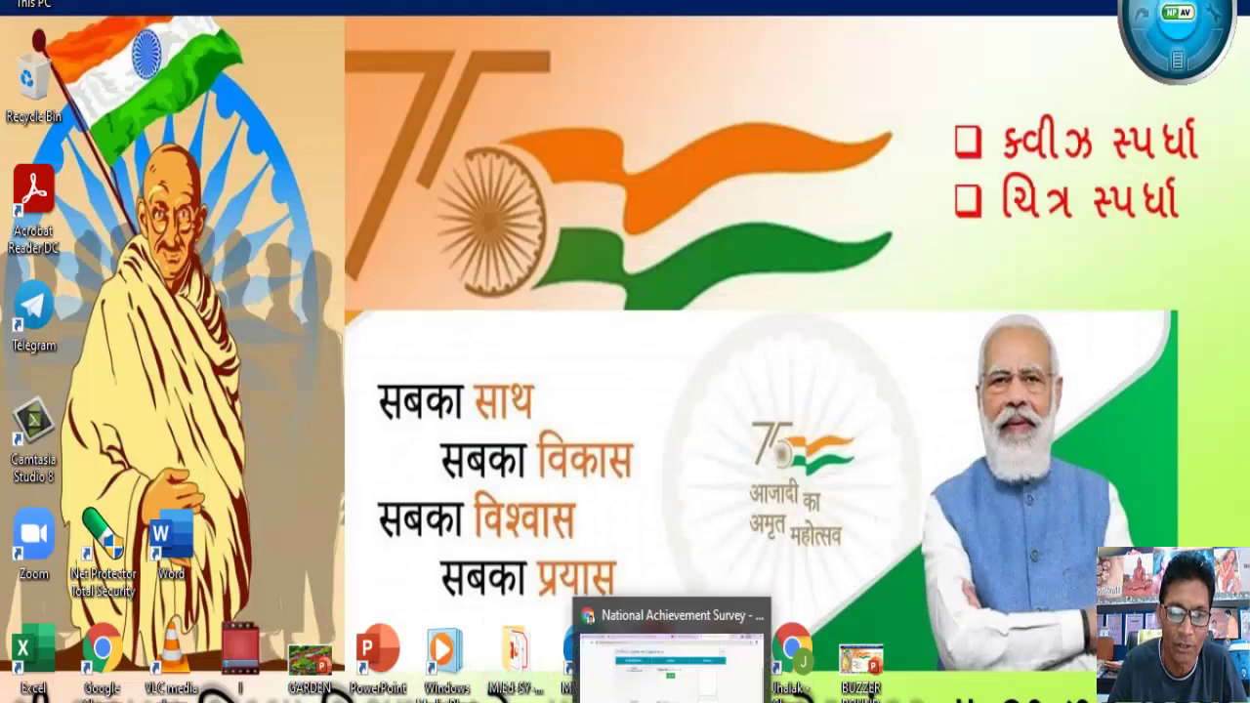
click(530, 655)
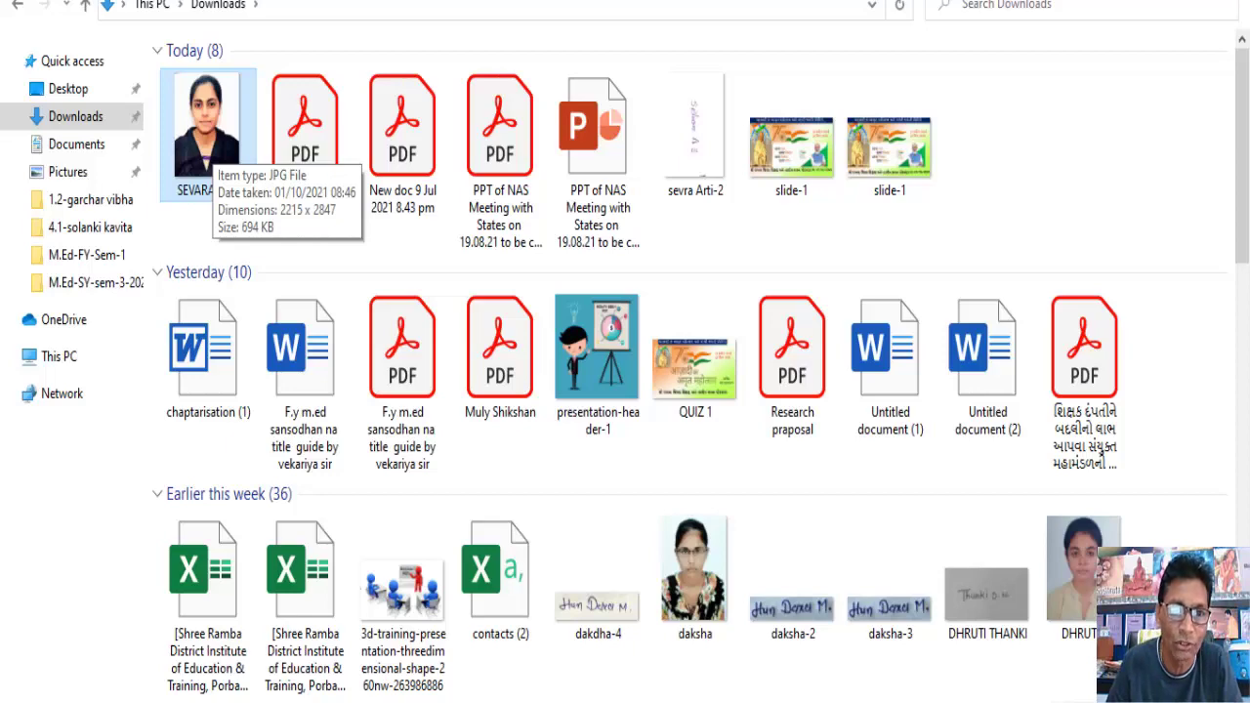
double_click(207, 146)
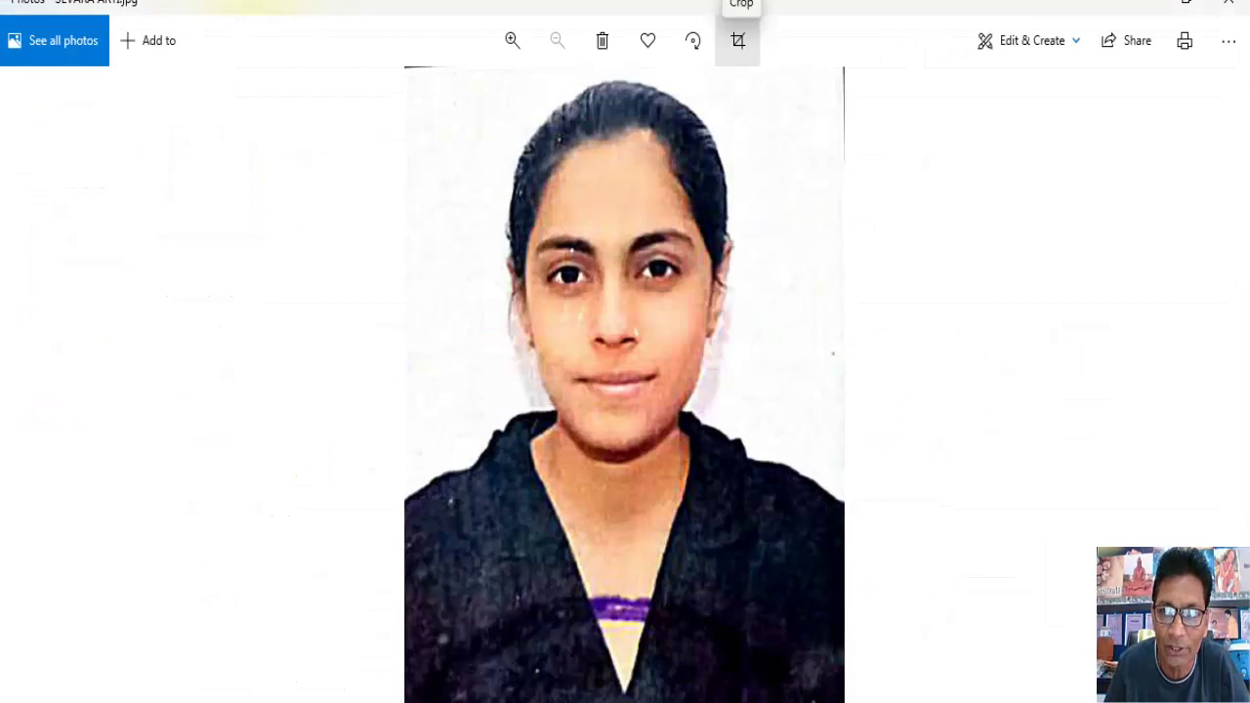
- Save a custom-resized copy of the portrait at 60% quality, appending '-1' to its file name
click(1228, 41)
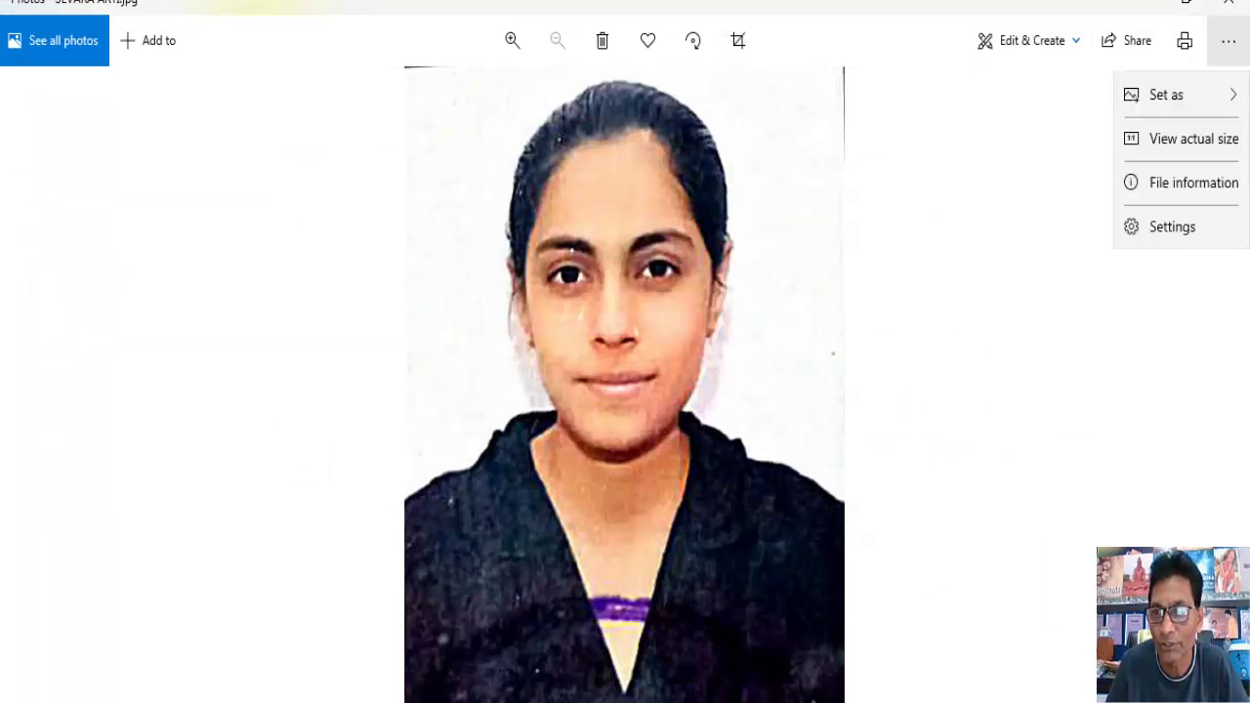
click(1167, 159)
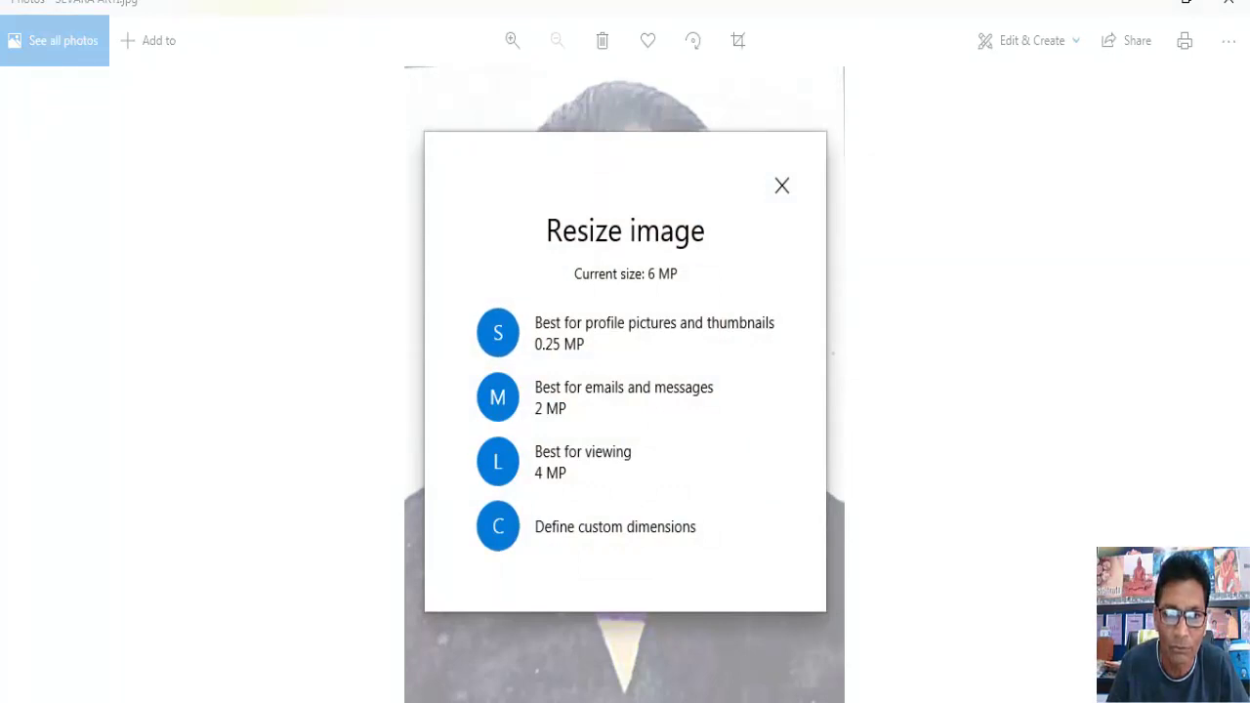
click(615, 527)
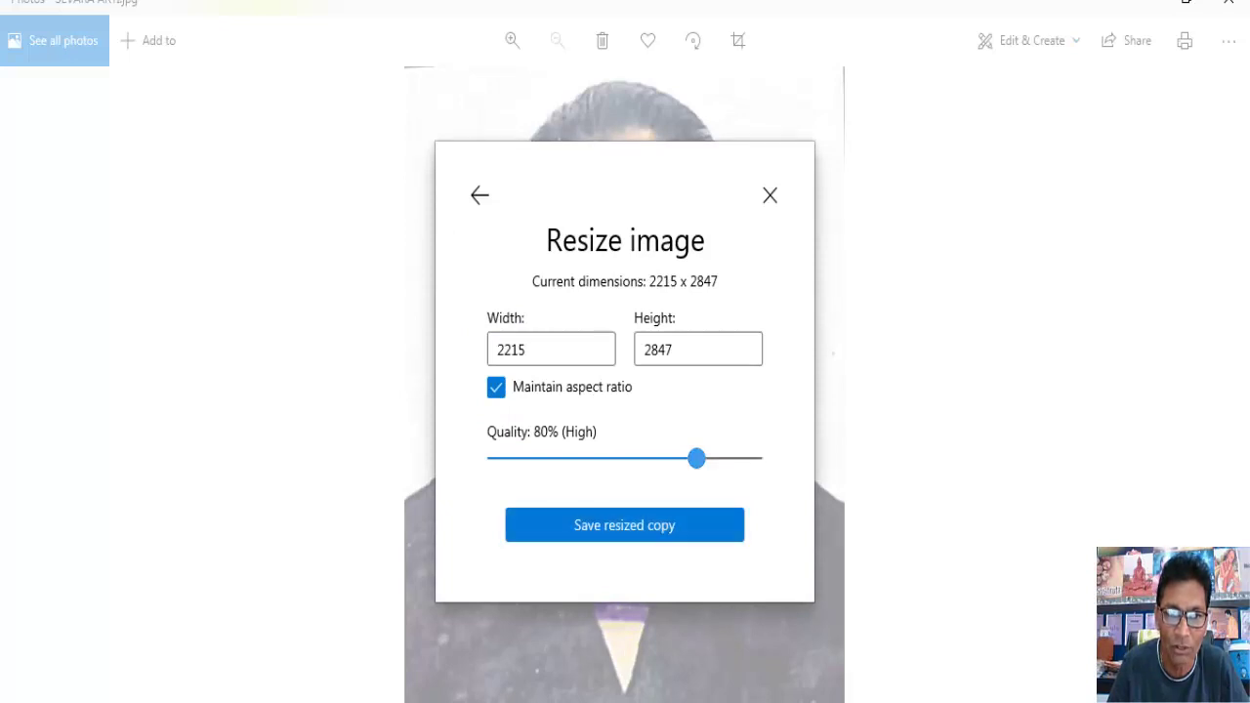
drag(695, 458, 638, 458)
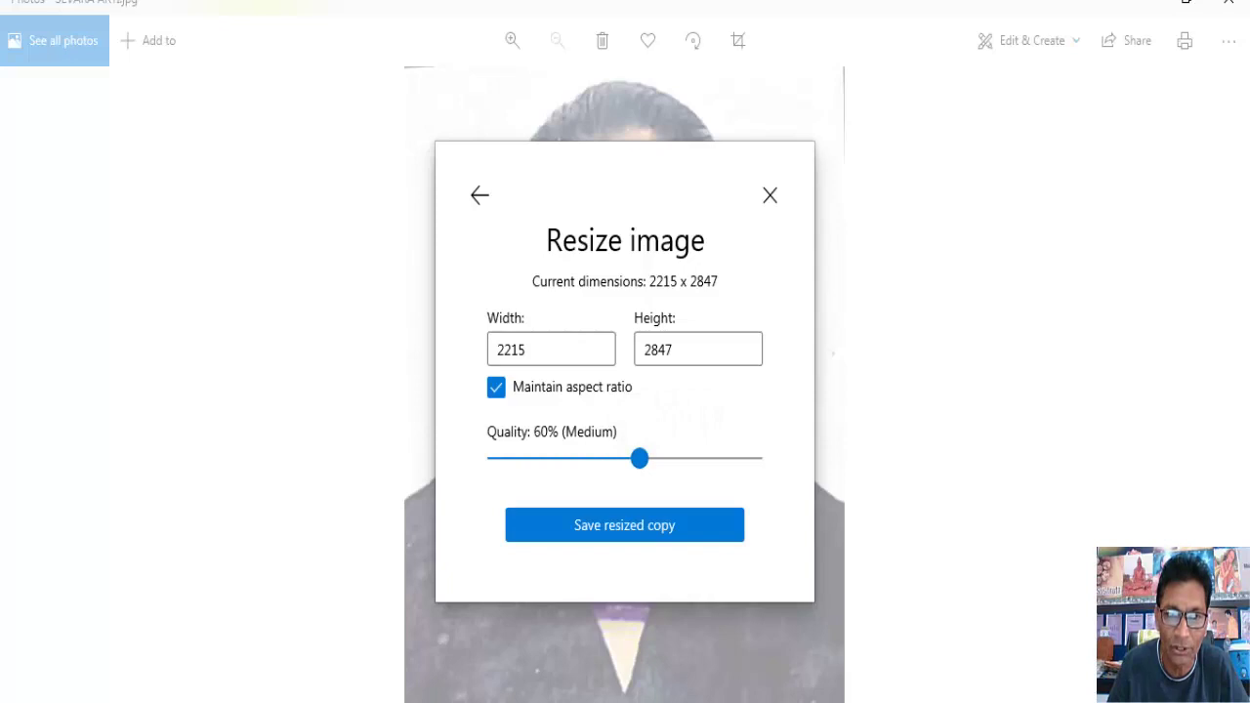
click(624, 526)
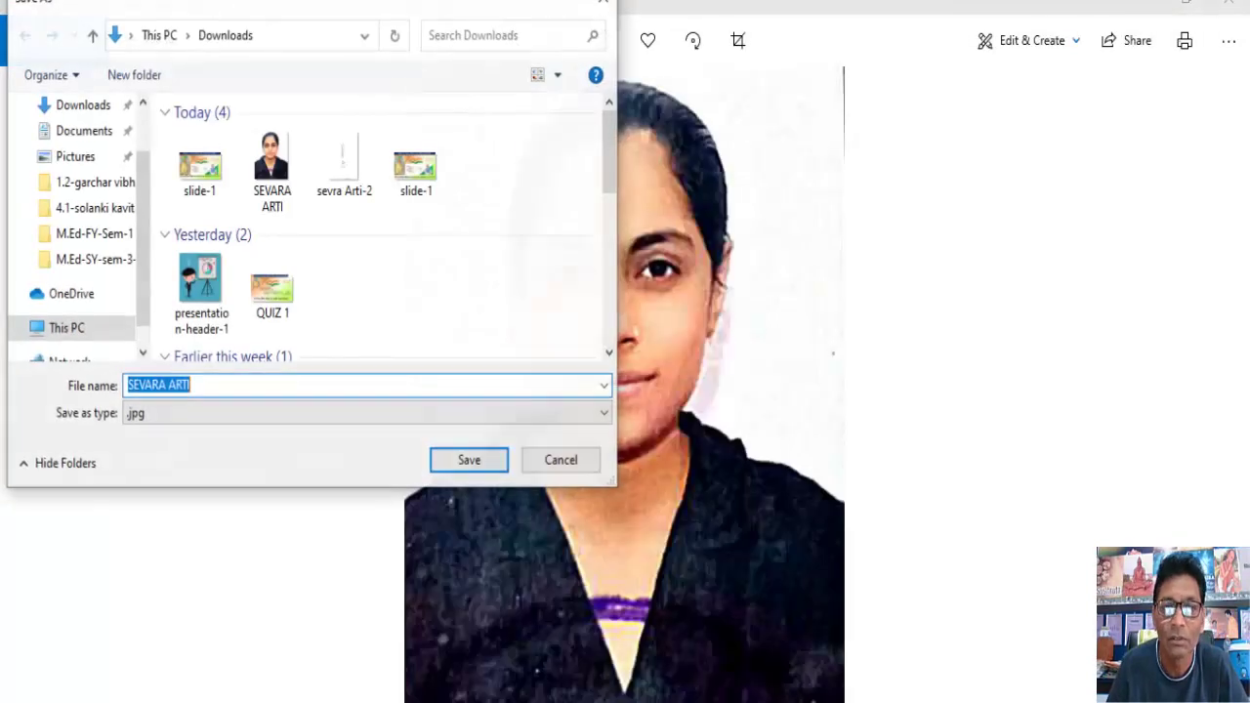
click(192, 385)
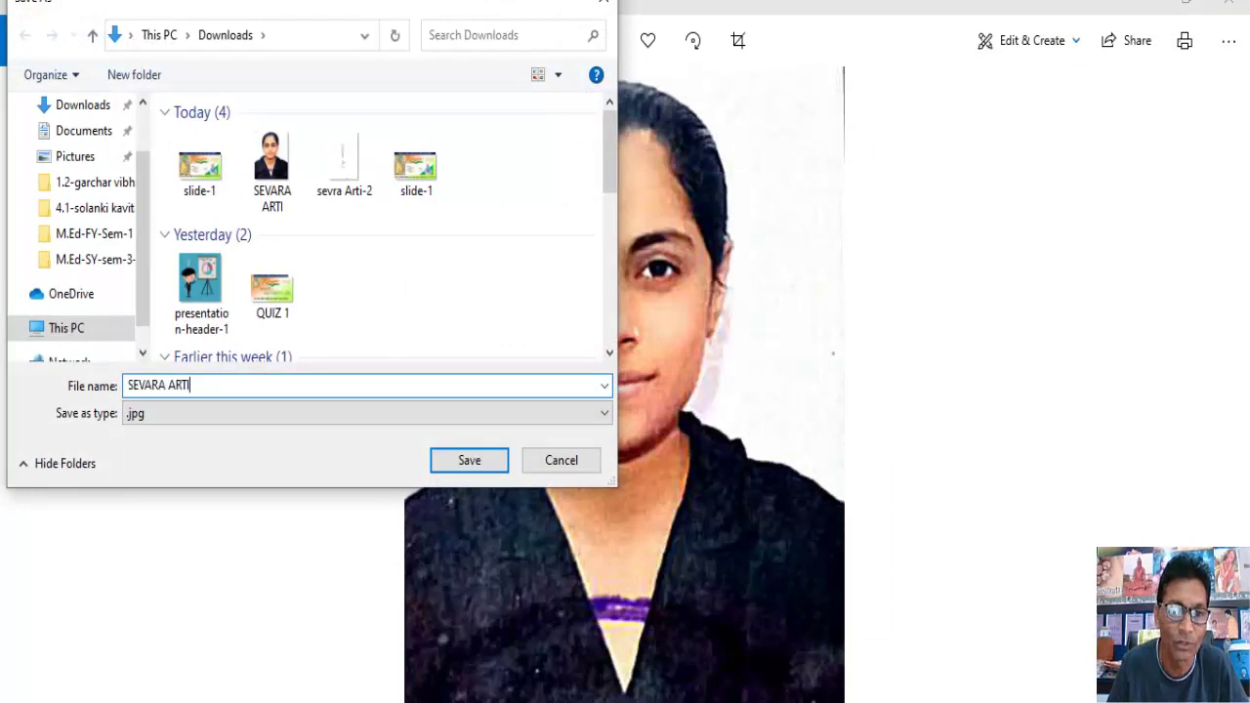
text(-1)
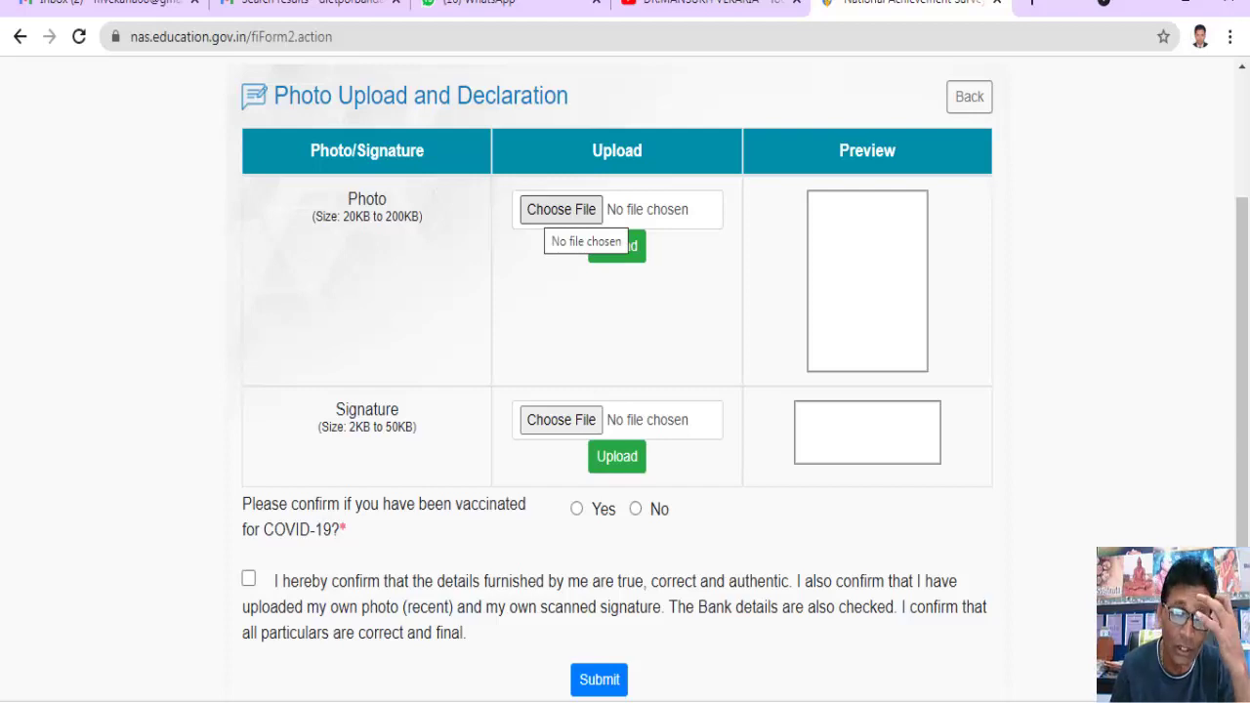
- Upload the newest resized portrait copy as the Photo on the NAS form, then return to Downloads
click(562, 209)
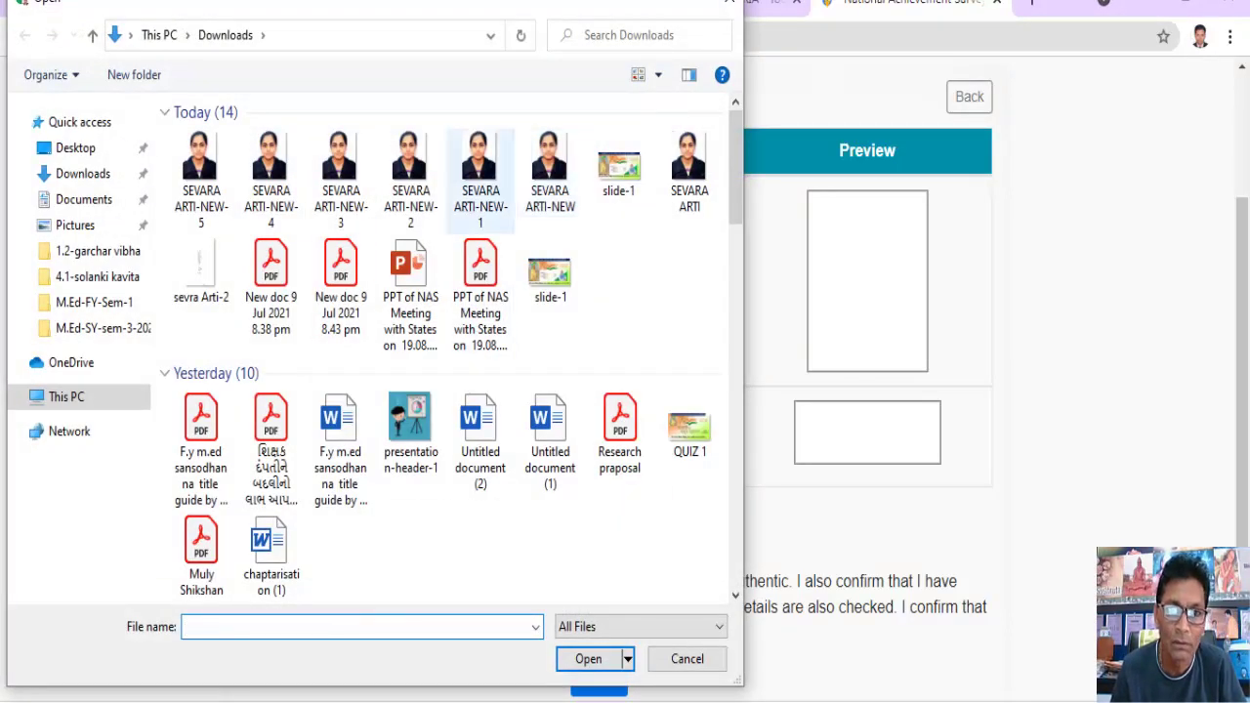
click(201, 176)
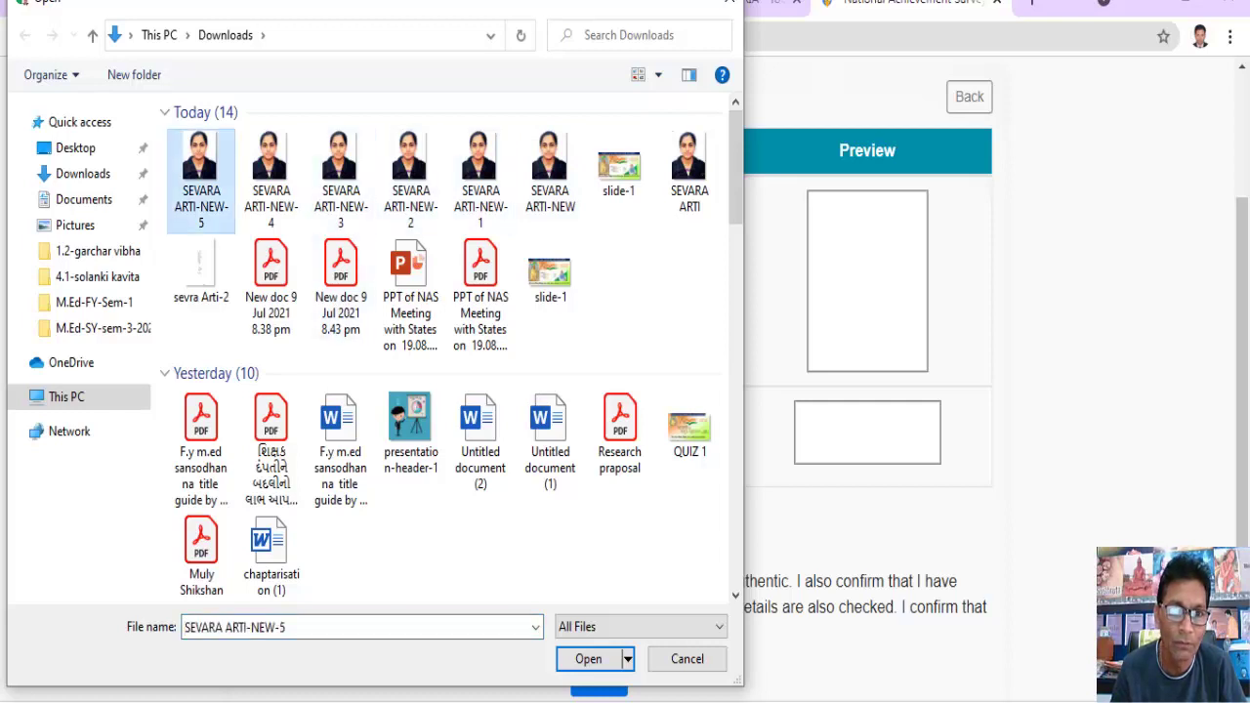
click(588, 658)
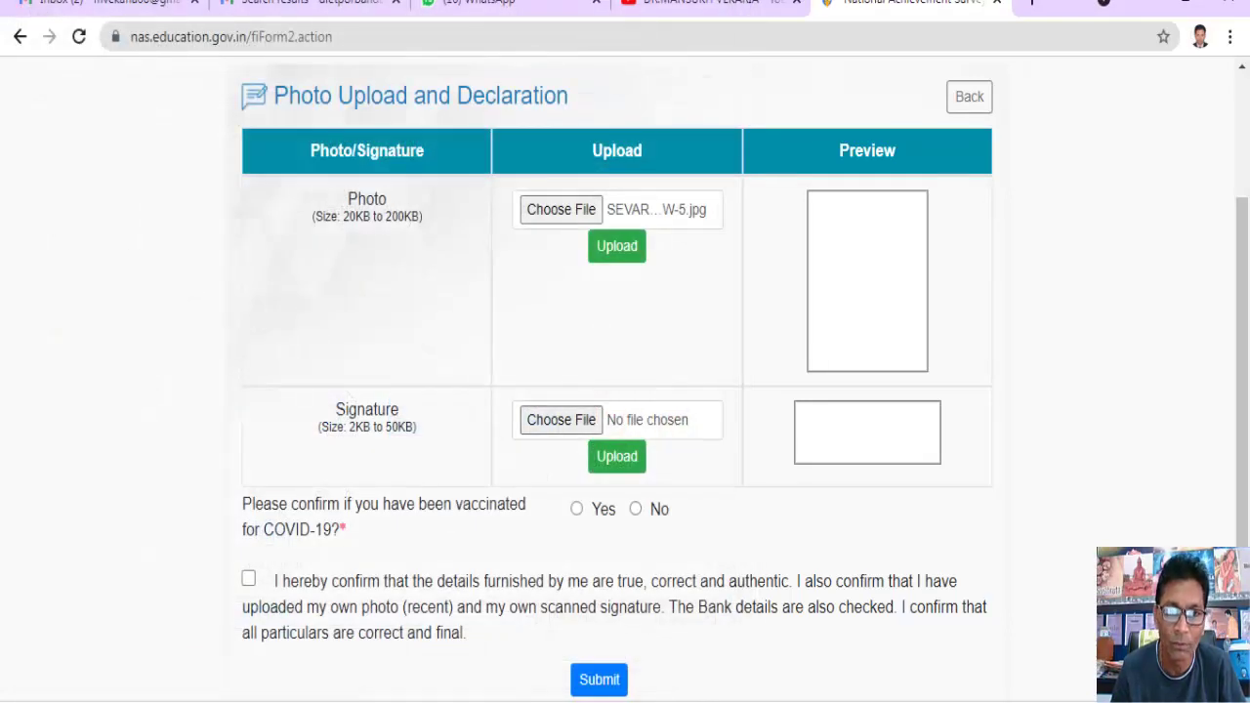
click(616, 245)
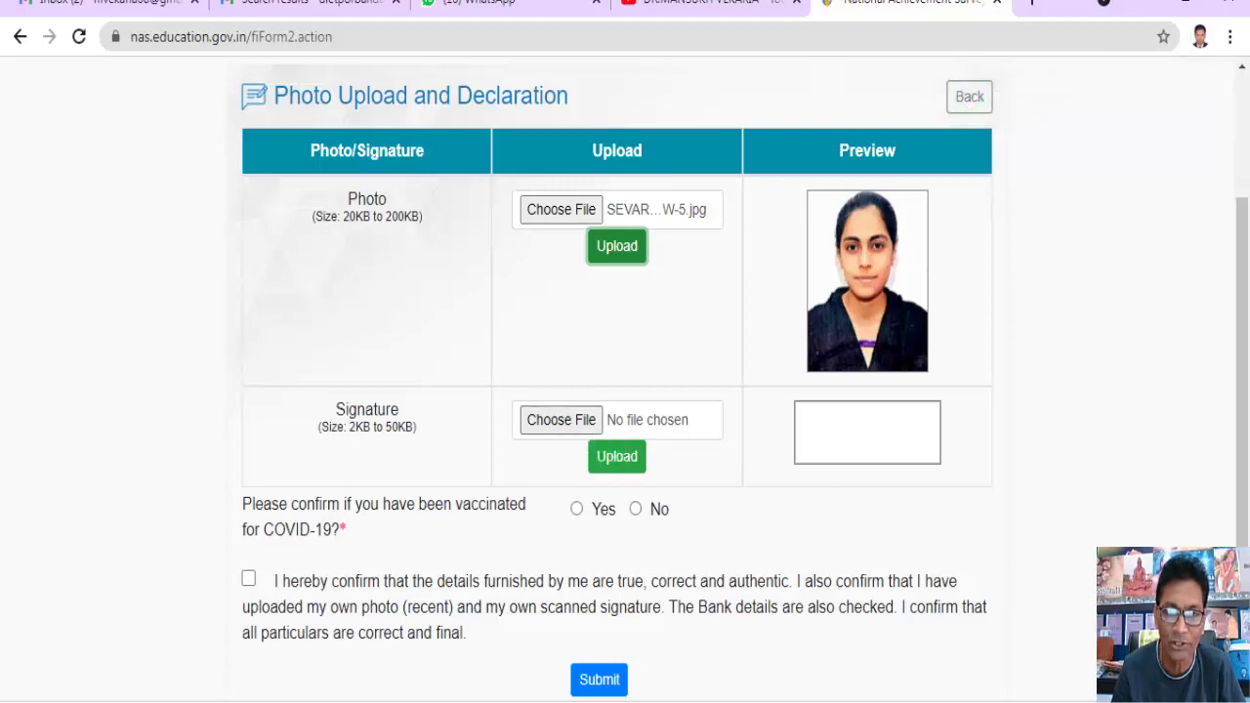
key(alt+Tab)
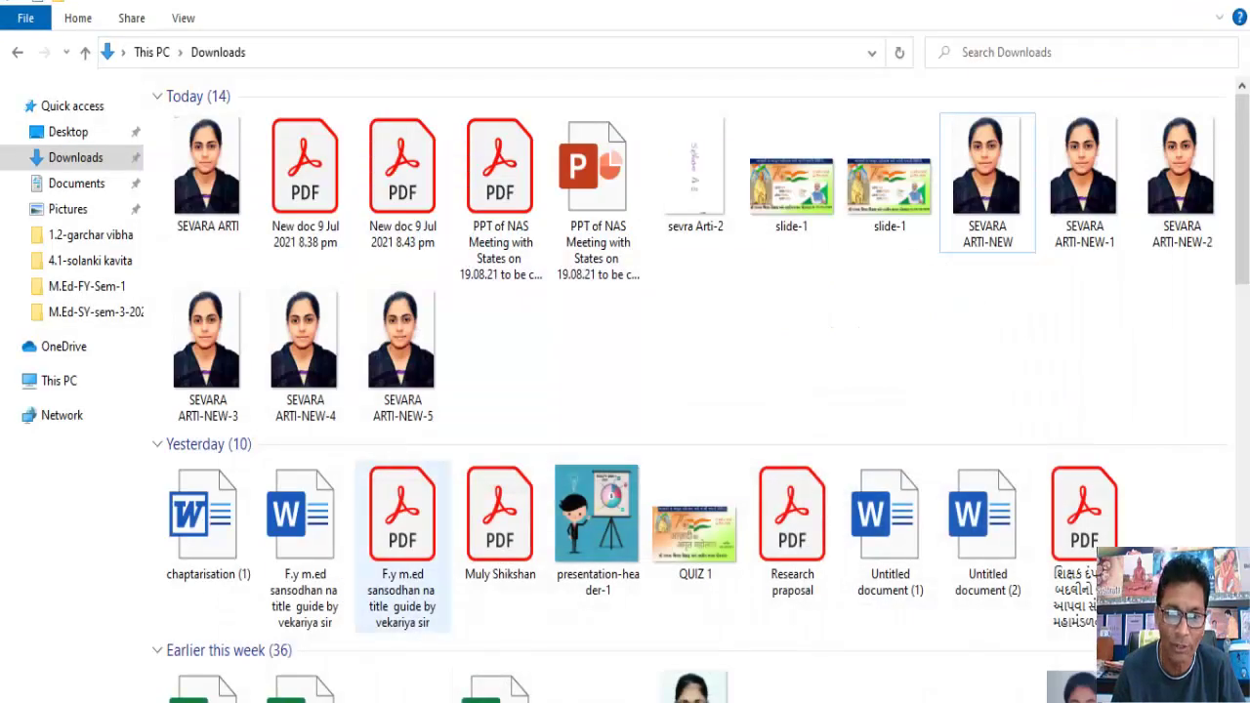
- Rotate the signature image three quarter turns so it reads horizontally, then save it as a copy
double_click(694, 171)
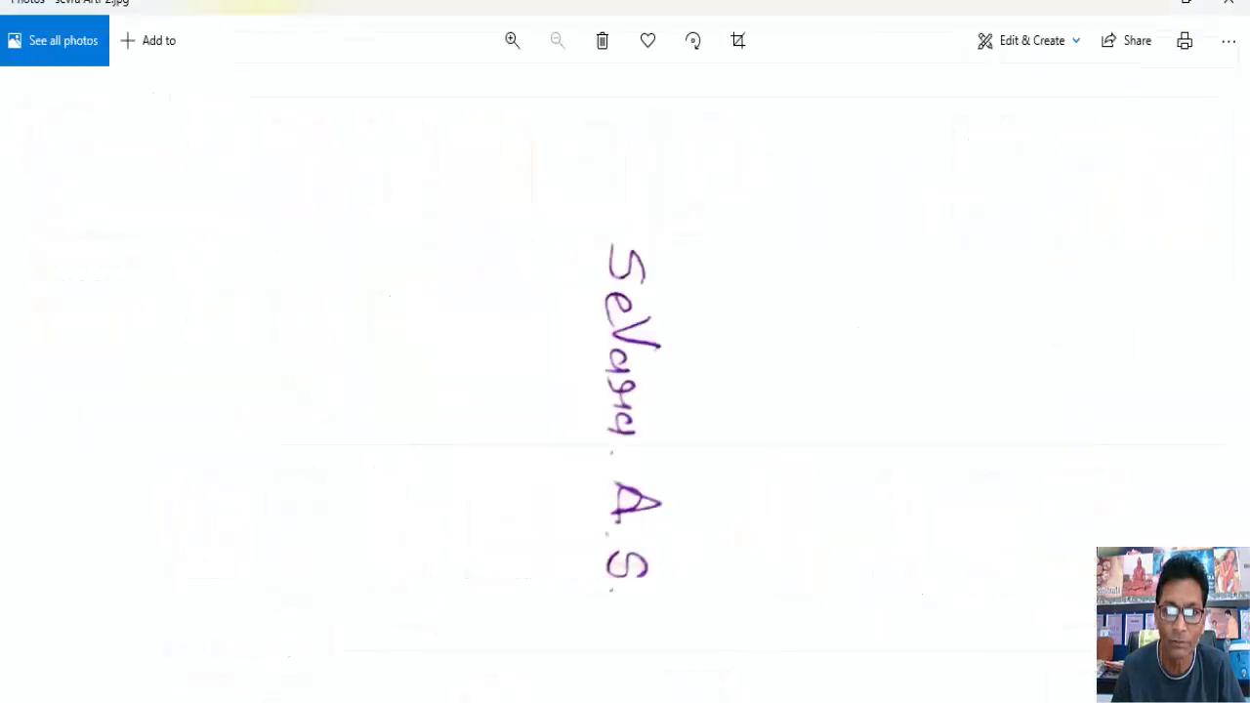
click(738, 40)
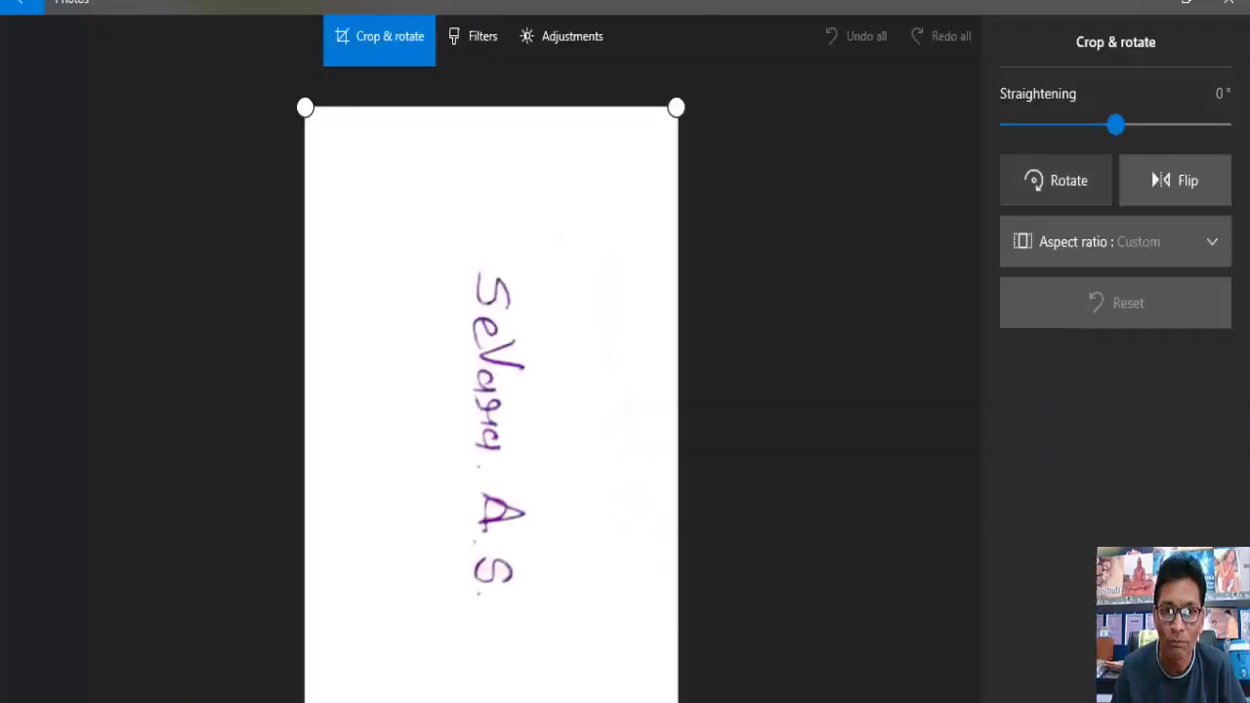
click(1055, 181)
click(1055, 180)
click(1055, 181)
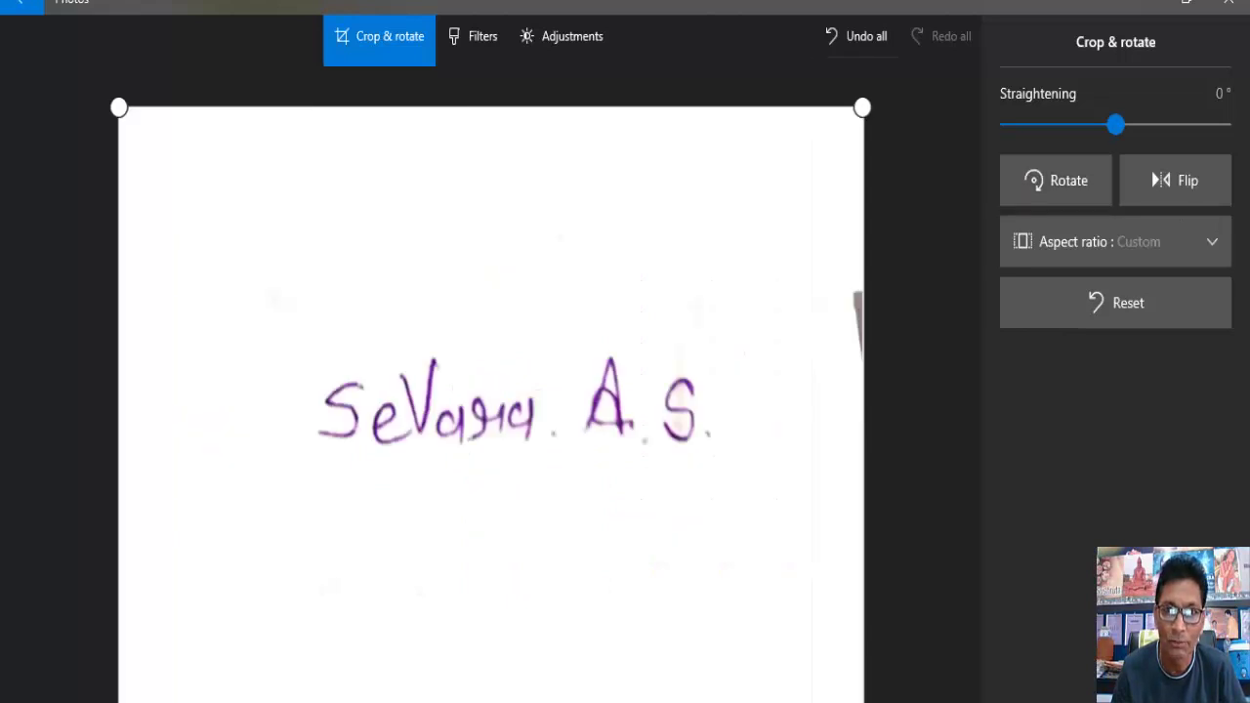
key(ctrl+s)
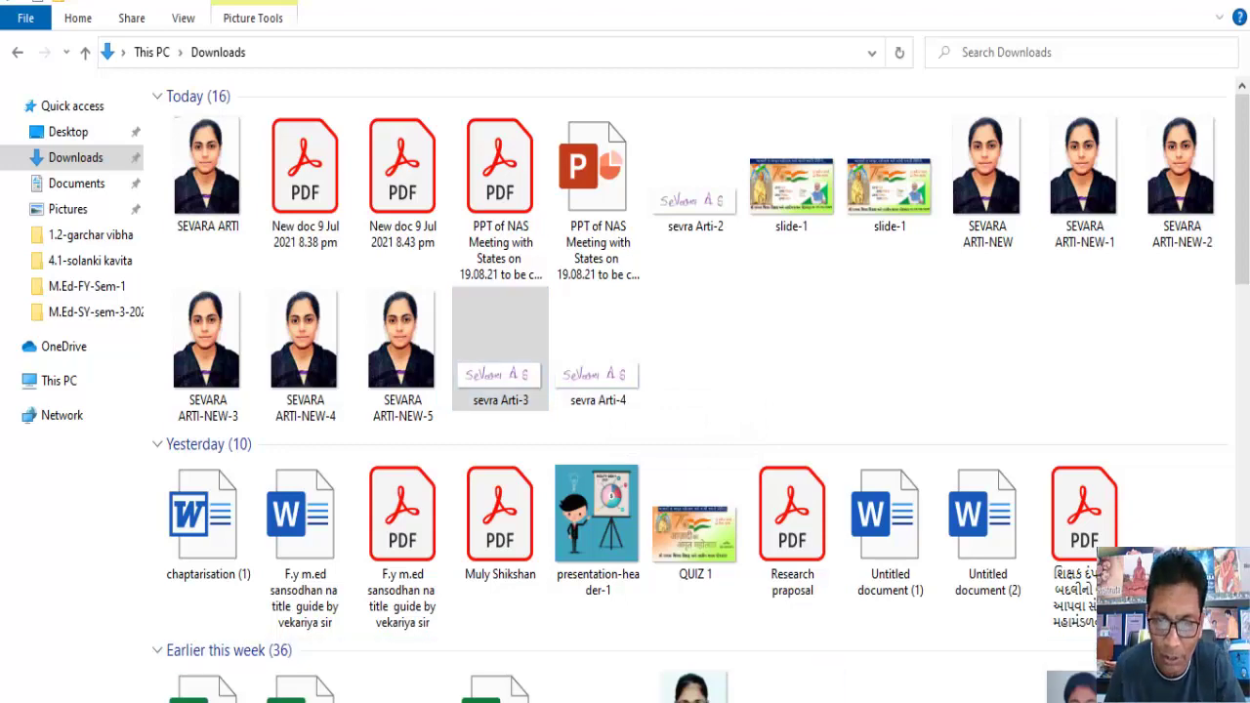
key(alt+Tab)
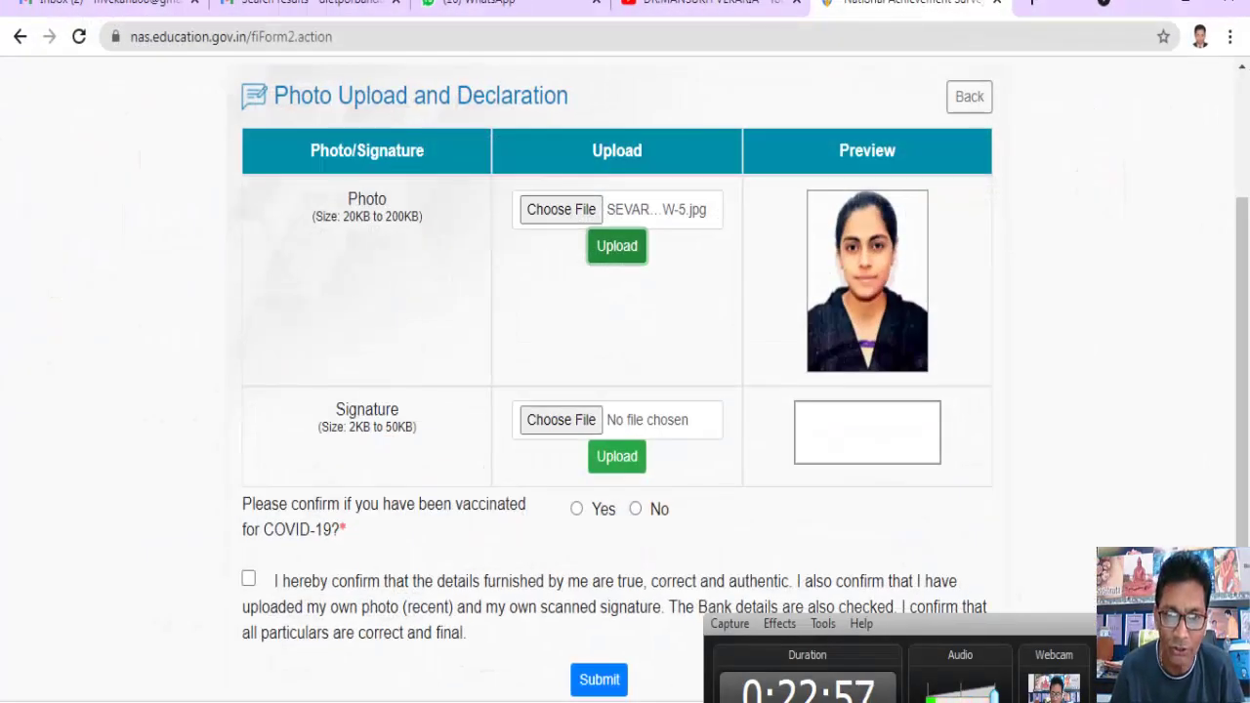
- Upload ARTI-1.jpg as the signature and answer Yes to the COVID-19 vaccination question
click(560, 420)
double_click(202, 180)
click(616, 456)
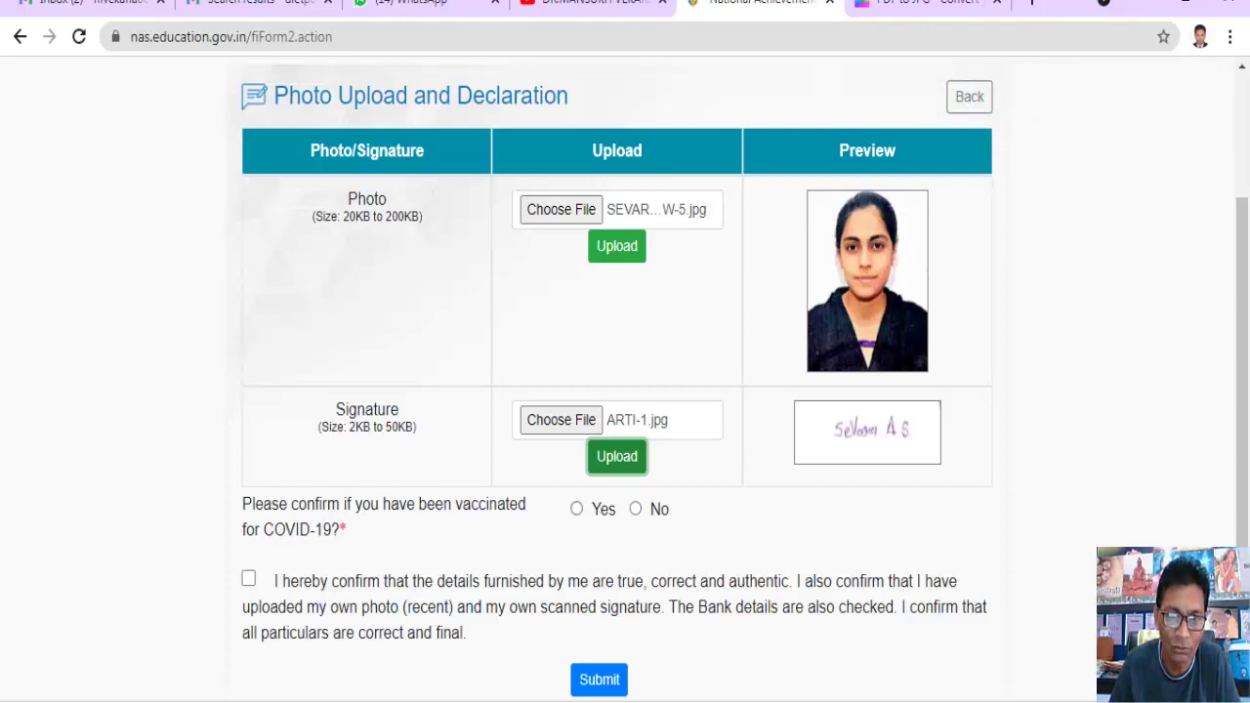
click(576, 509)
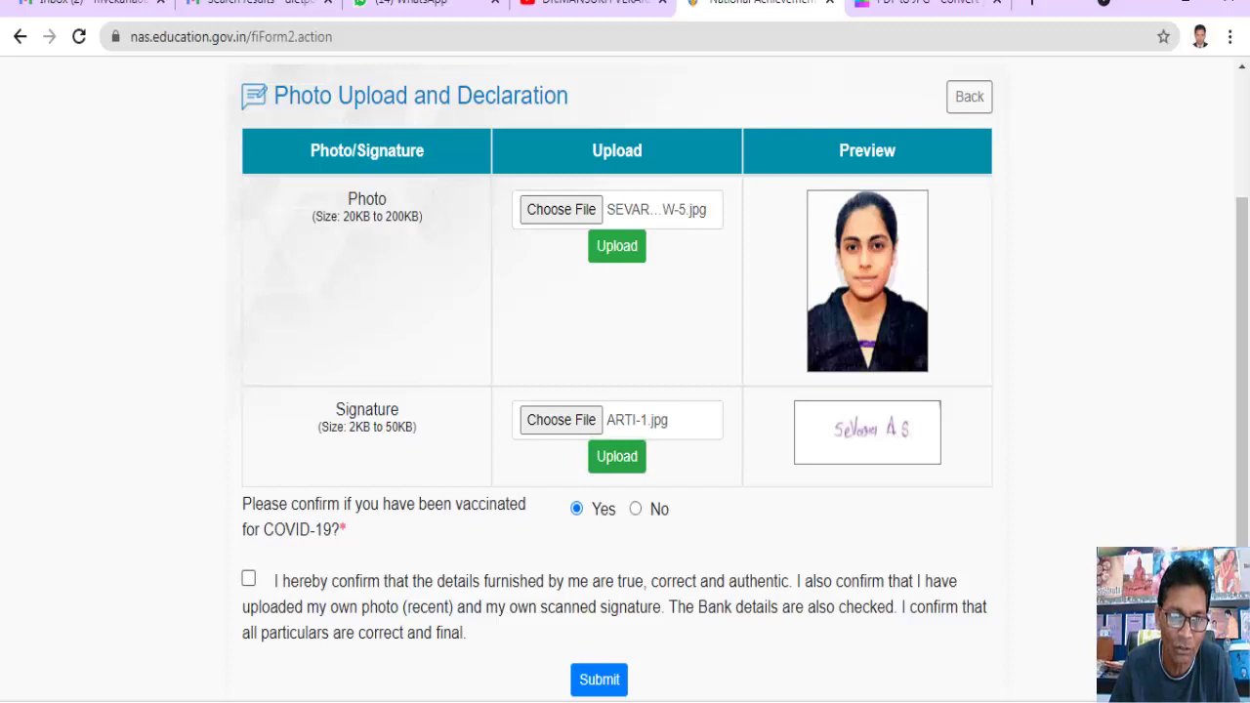
- Tick the declaration, submit, and proceed to confirm the photo and signature are uploaded
click(248, 578)
scroll(248, 578, down, 2)
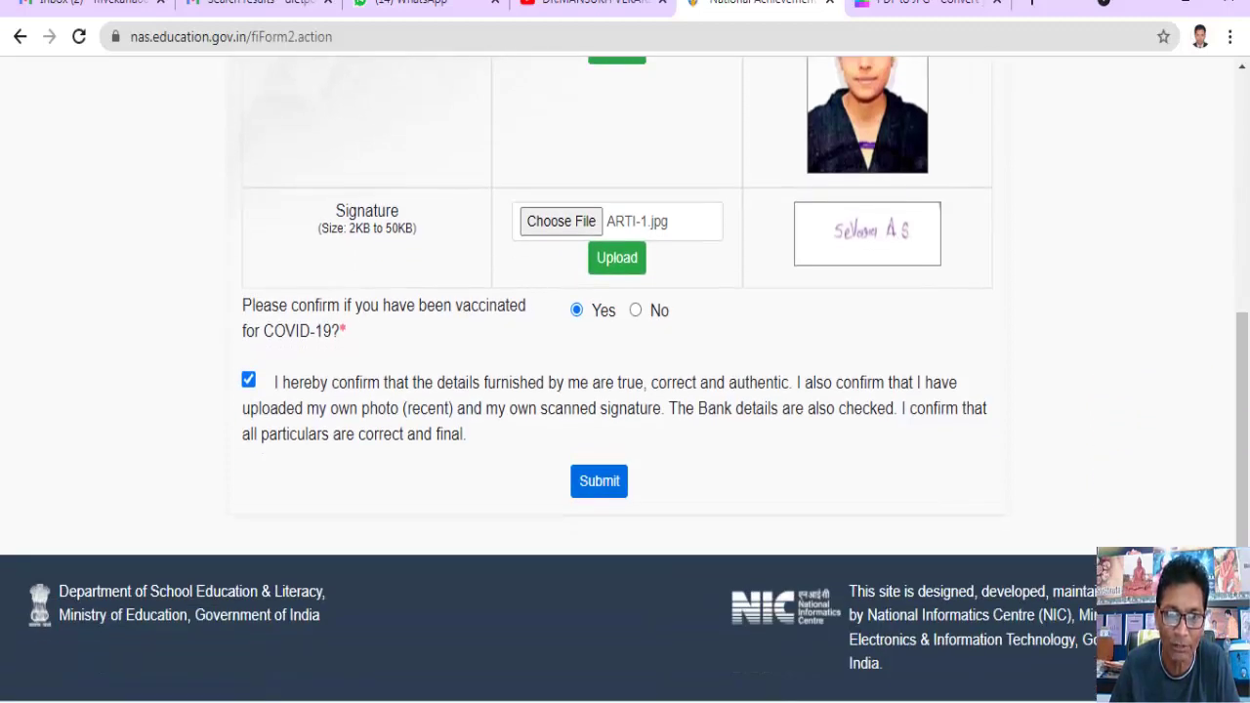
click(598, 481)
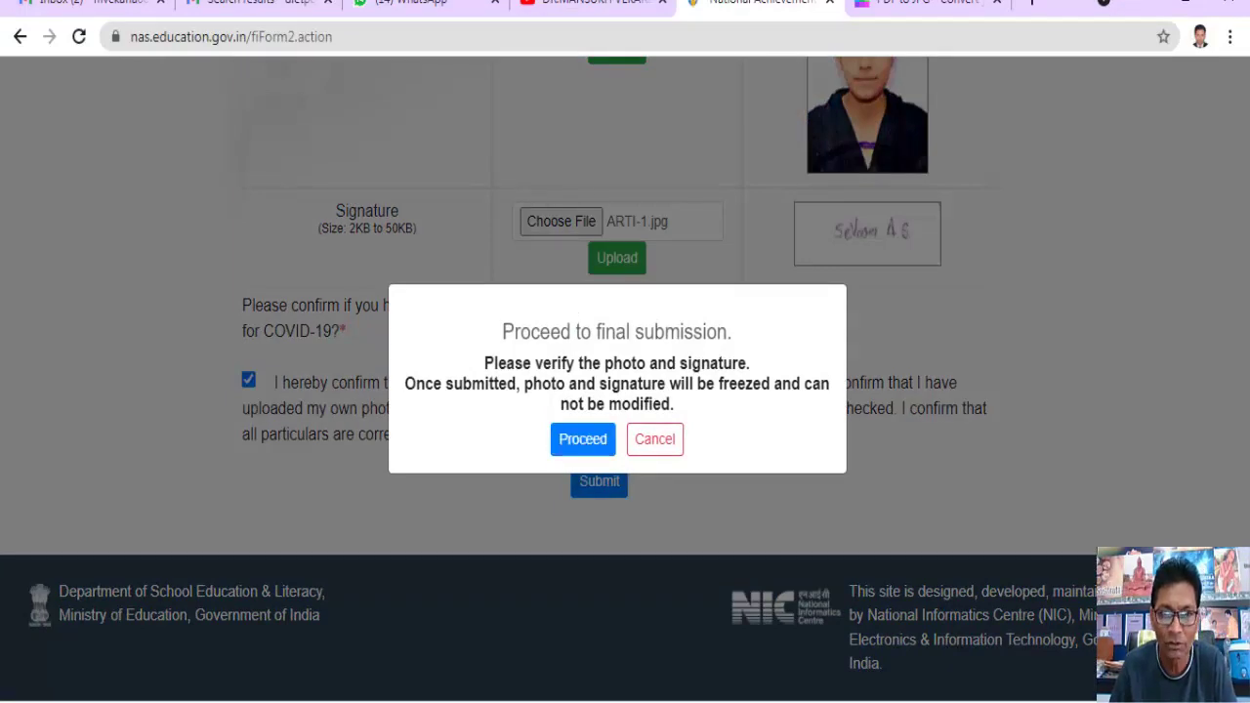
key(Return)
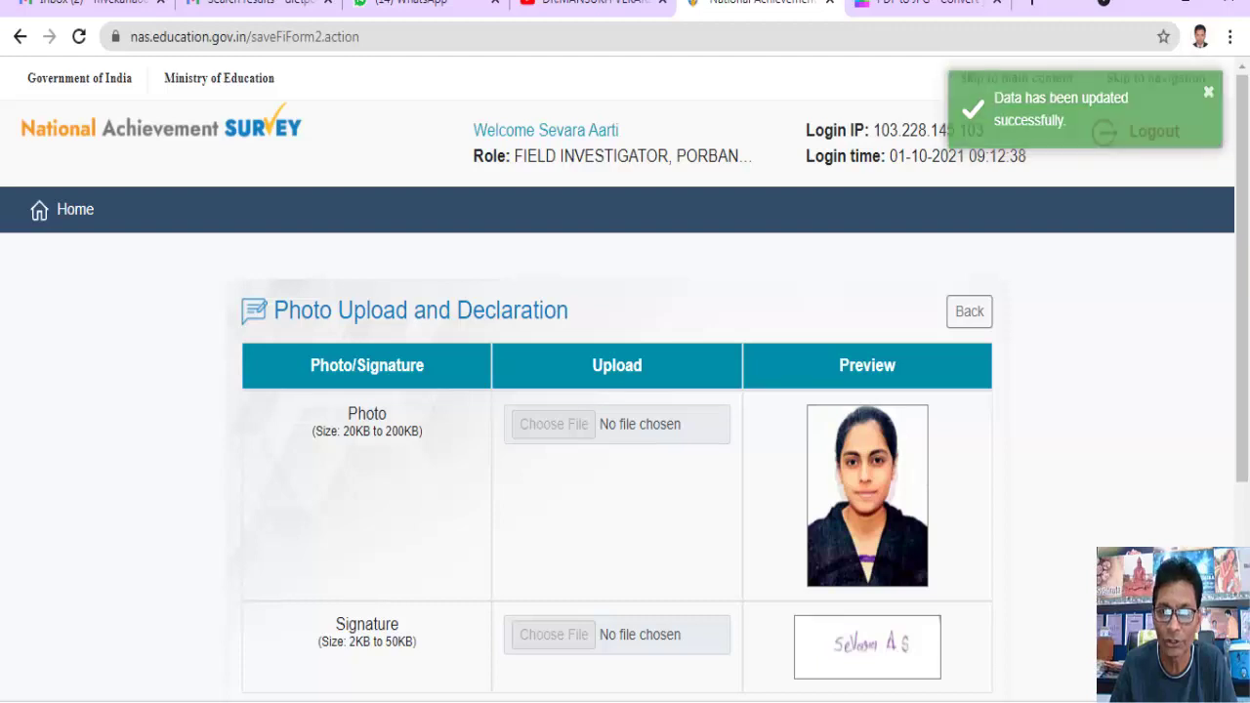
scroll(625, 390, down, 3)
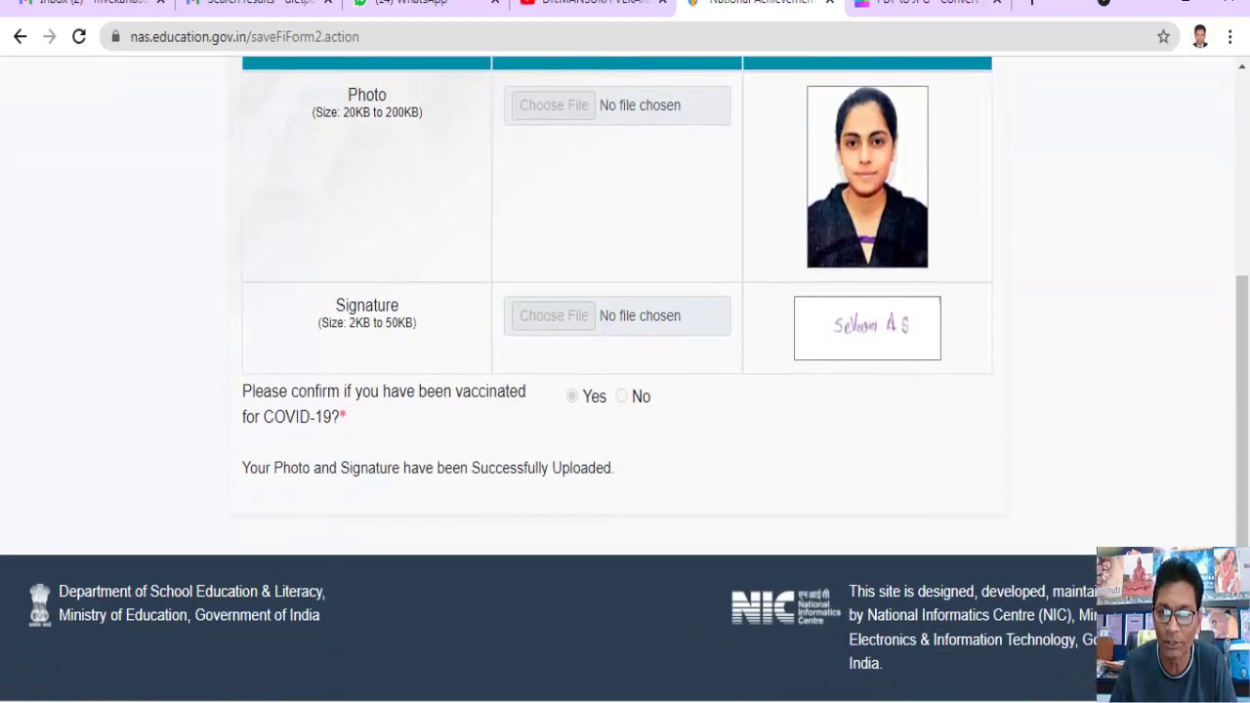
scroll(625, 391, up, 1)
scroll(625, 390, up, 2)
scroll(625, 391, down, 2)
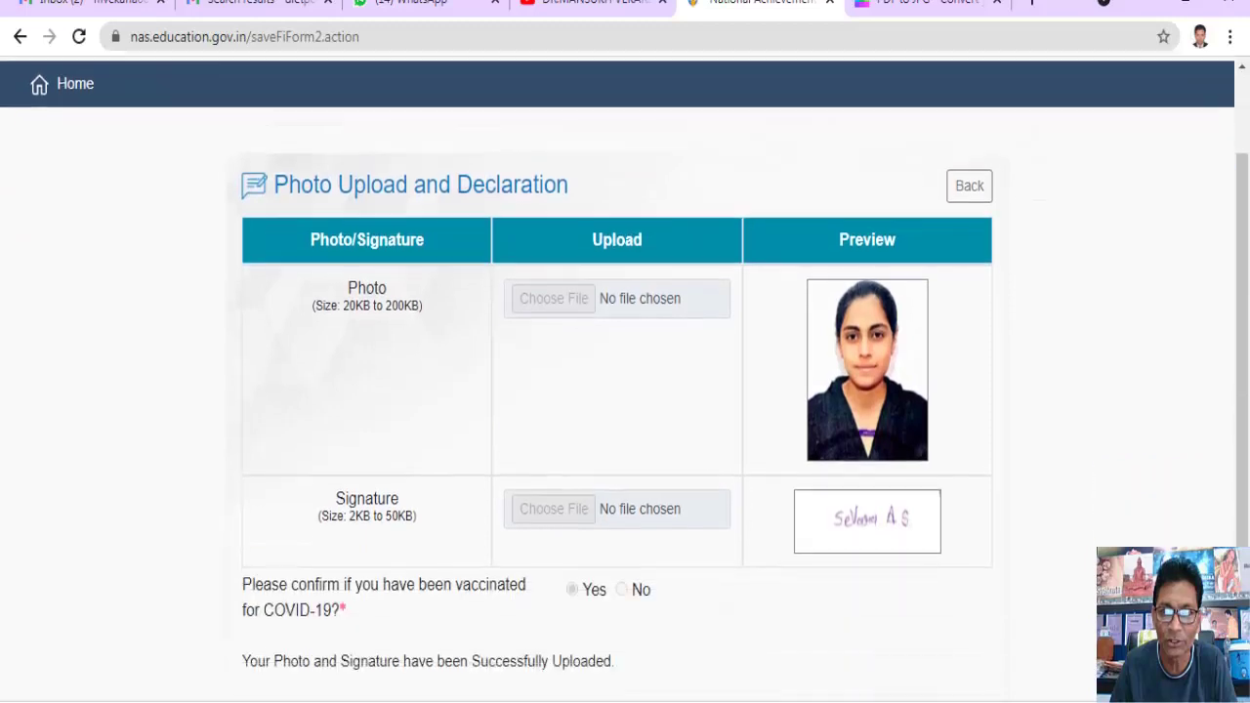